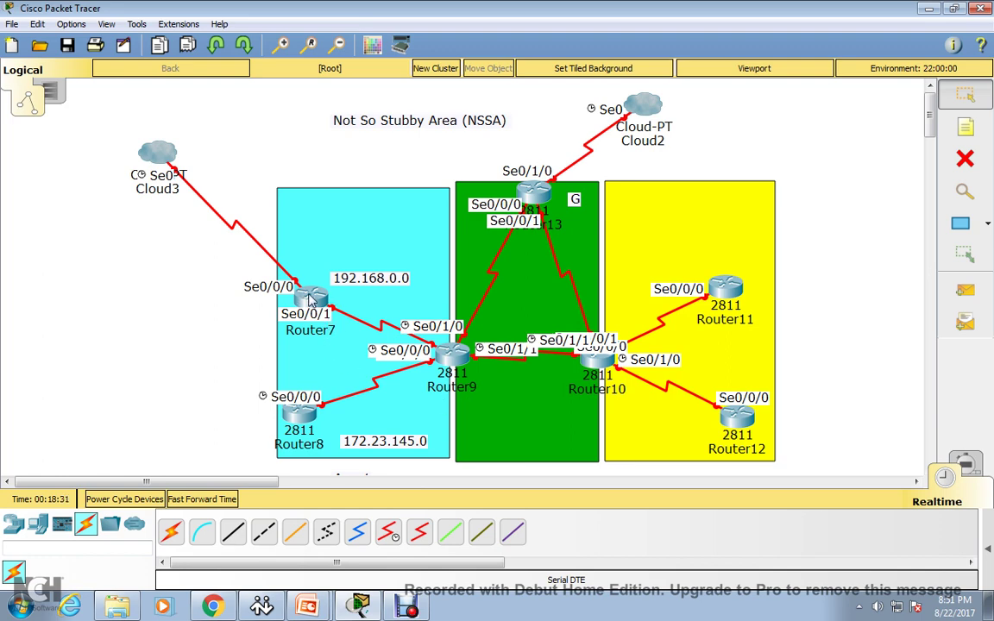
Open Router7's command-line interface in an enlarged window and answer no to the initial configuration dialog
click(312, 298)
drag(436, 112, 702, 112)
click(677, 145)
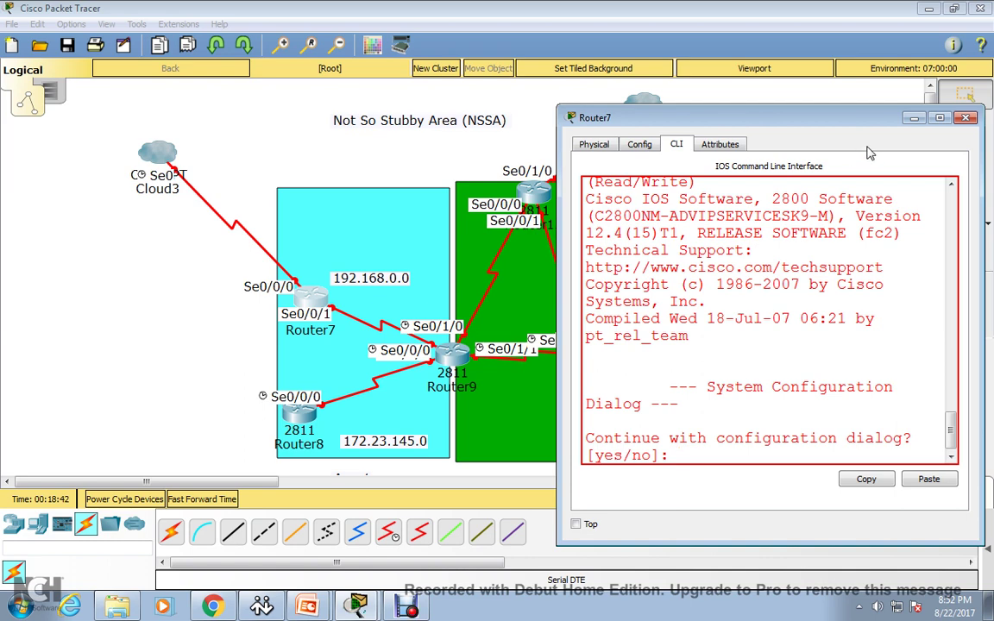
click(914, 117)
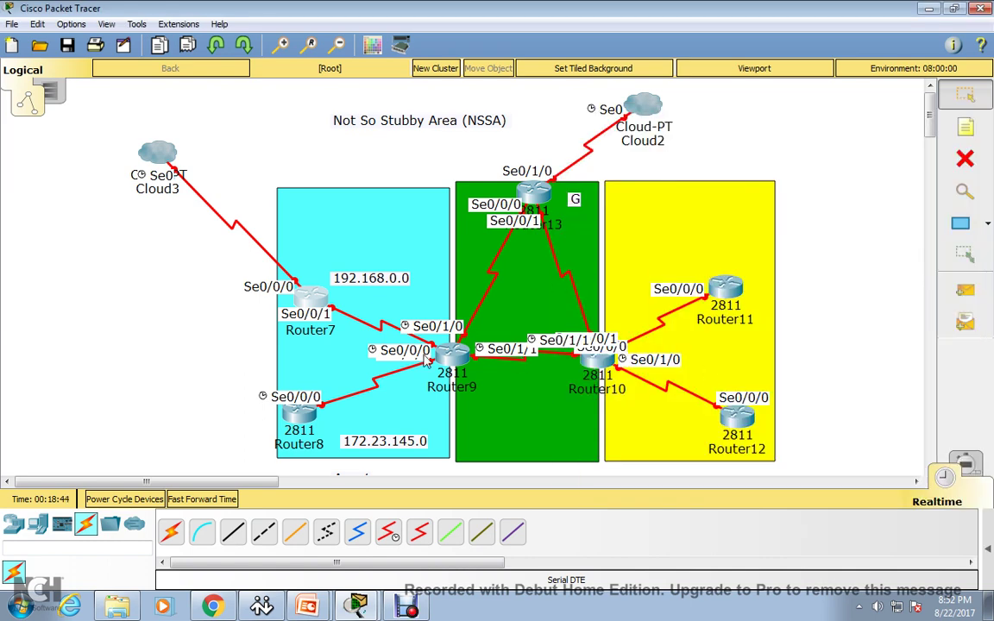
click(311, 314)
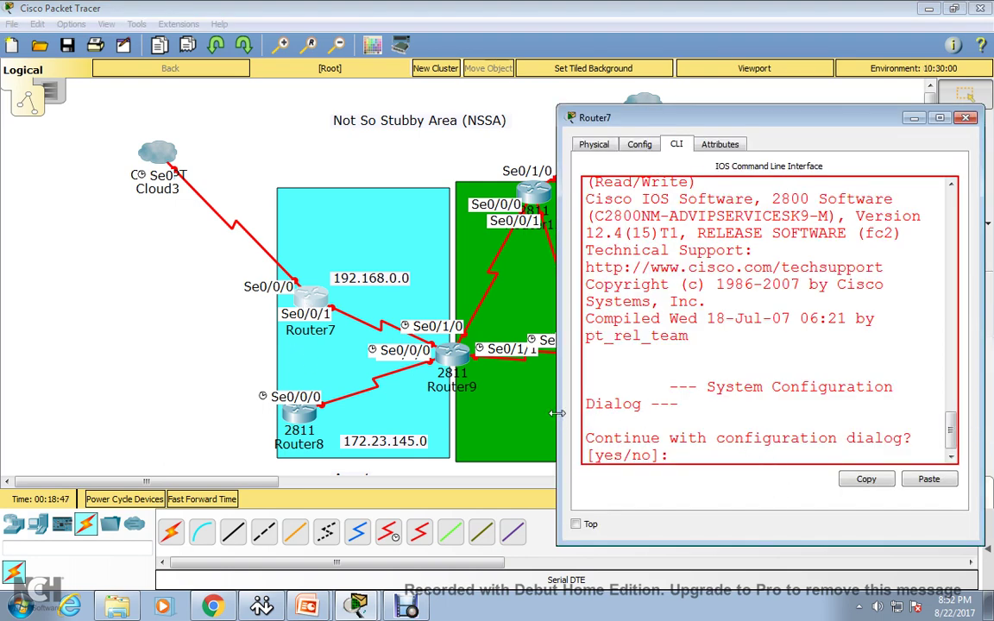
drag(557, 413, 389, 413)
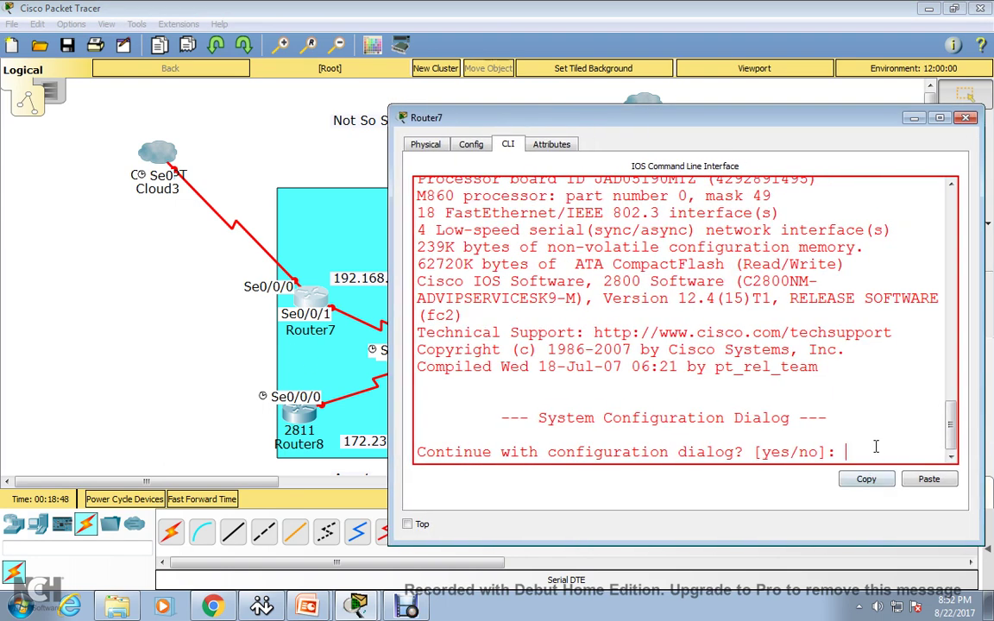
text(no)
key(Return)
key(Return)
key(Return)
key(Return)
text(en')
key(Return)
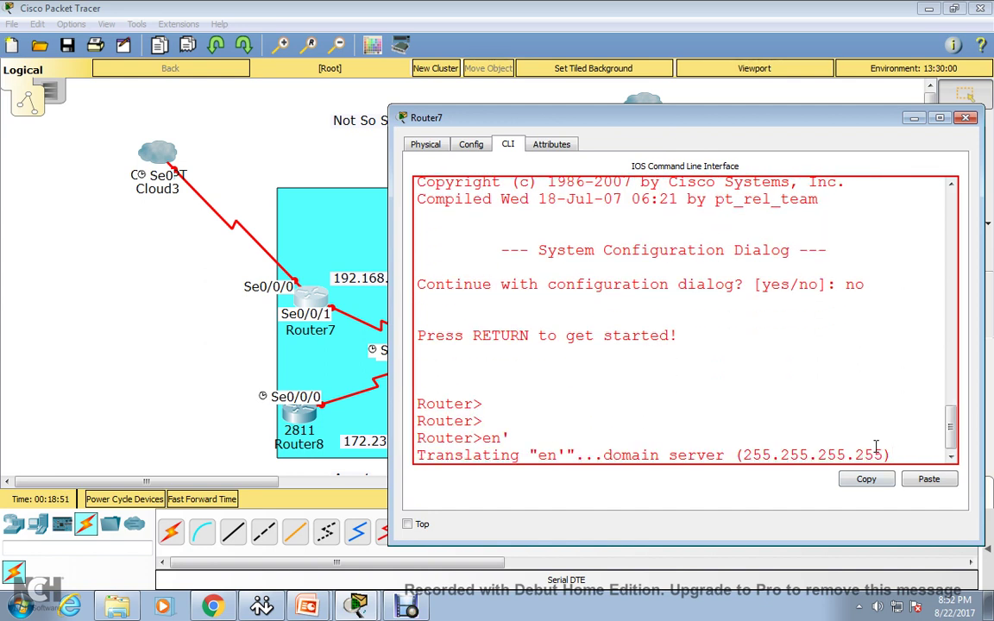
key(ctrl+shift+6)
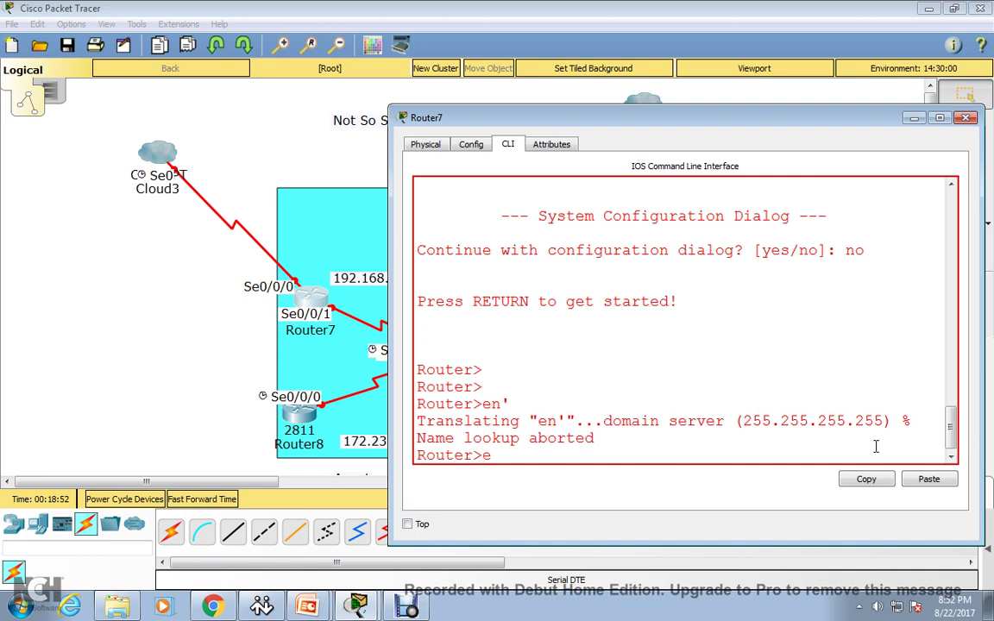
Enter privileged EXEC mode with en and global configuration mode with conf t on Router7
text(eb)
key(BackSpace)
text(n)
key(Return)
key(Return)
key(Return)
text(conf t)
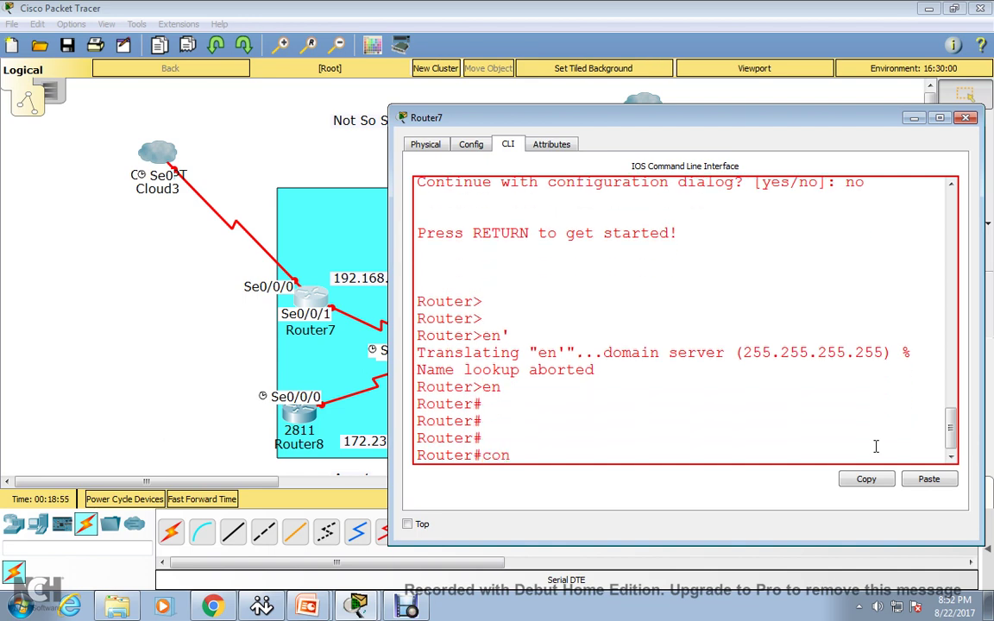
key(Return)
key(Return)
key(Return)
Assign IP address 192.168.0.1 with mask 255.255.255.0 to Router7's interface se0/0/1 and enable it with no shutdown
text(int s)
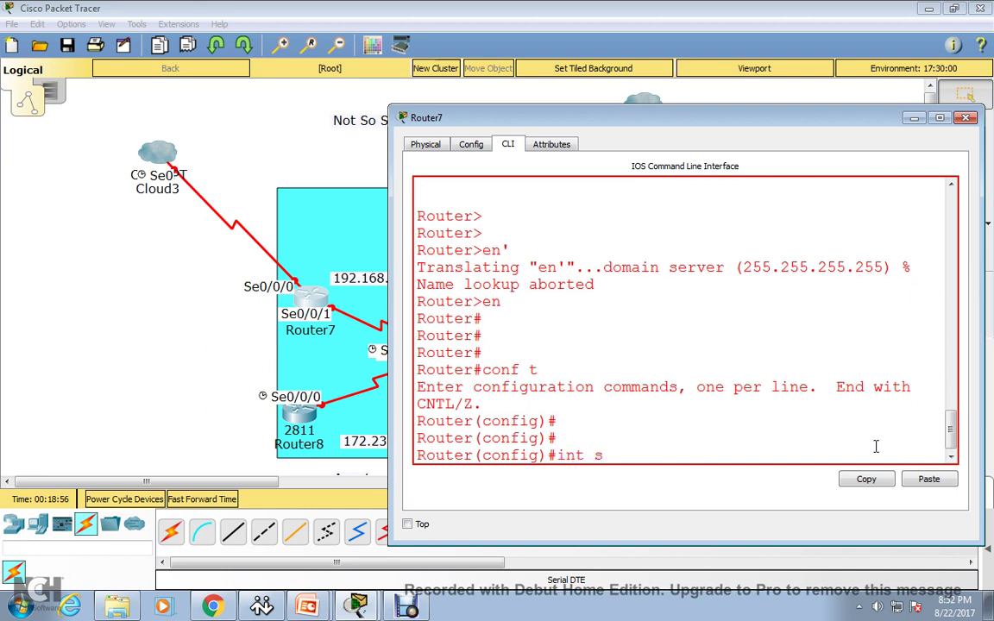
text(e0/0/0)
key(BackSpace)
key(Return)
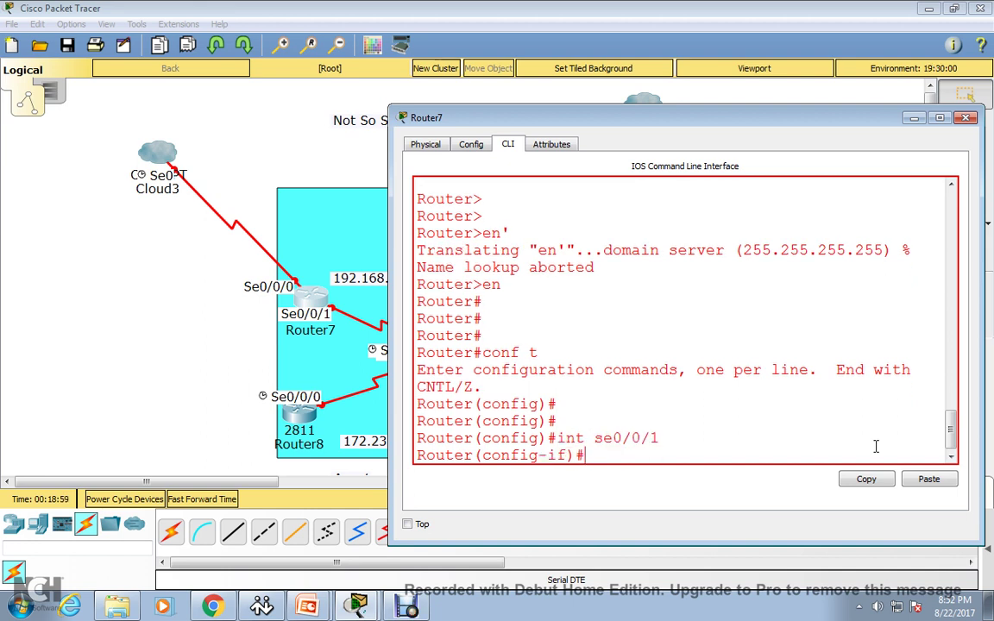
text(ip add)
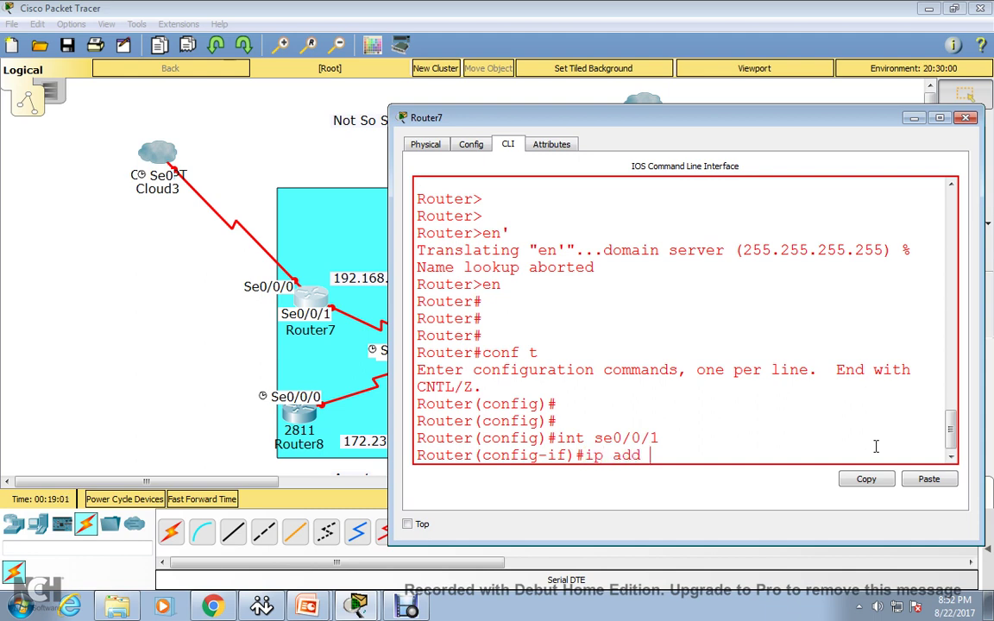
text( 192.168.0.1 255.255.)
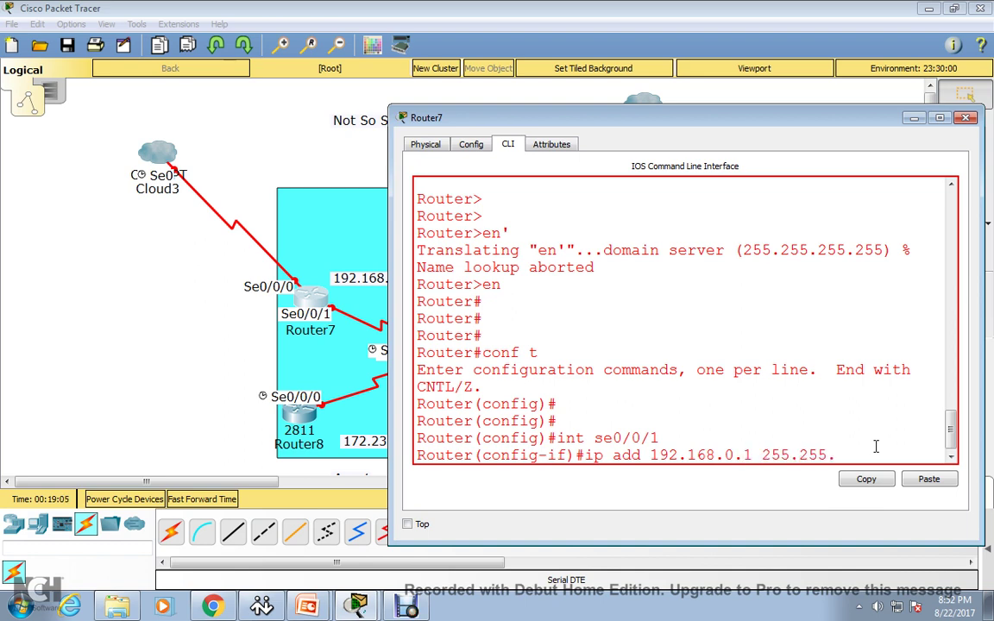
text(255.0)
key(Return)
text(no sh)
key(Return)
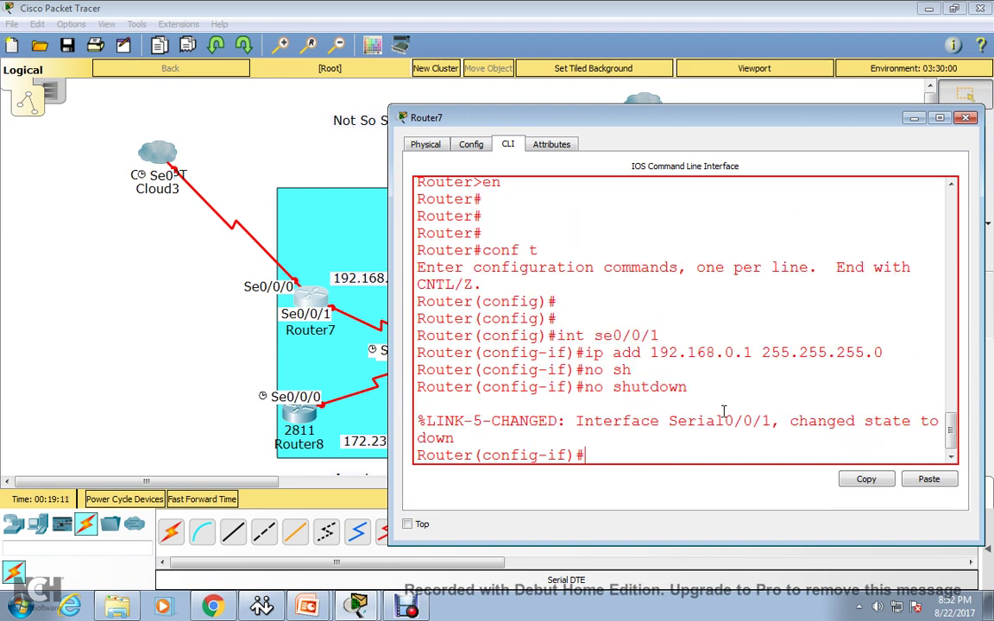
click(914, 118)
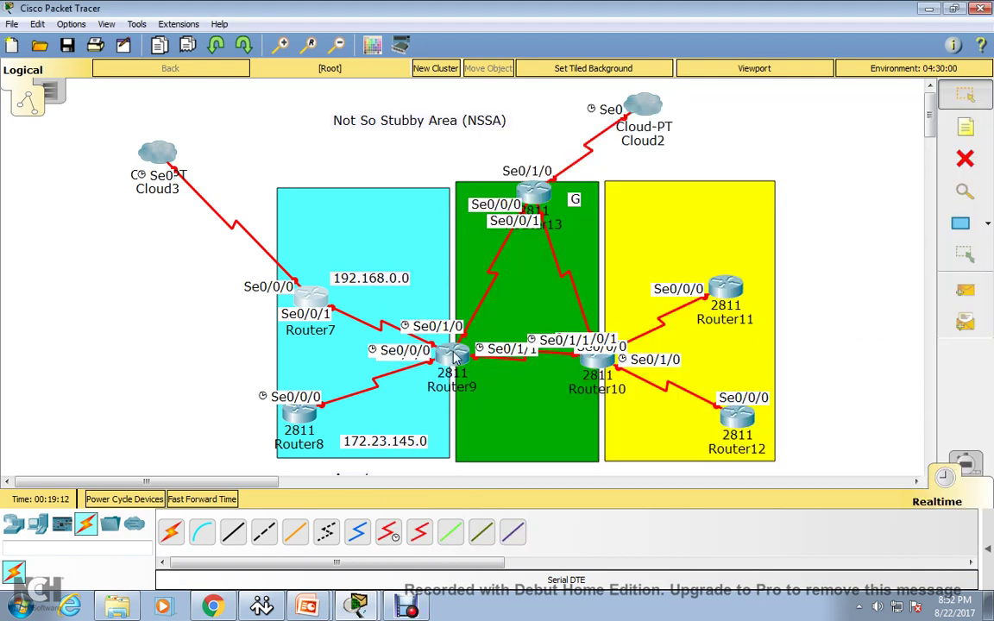
Open Router8's command-line interface and answer no to the initial configuration dialog
click(296, 417)
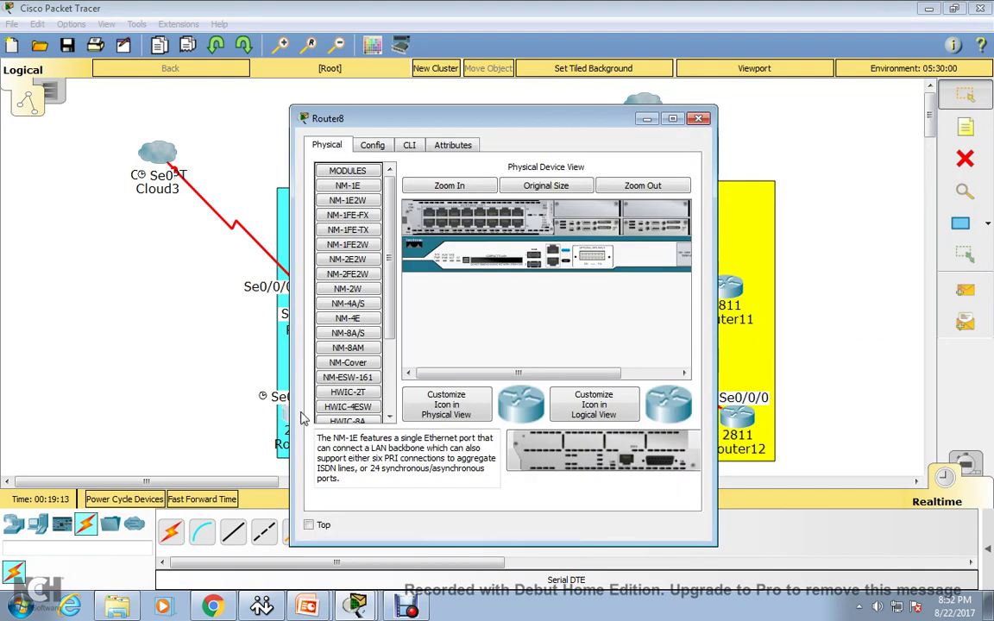
click(409, 145)
drag(492, 120, 738, 120)
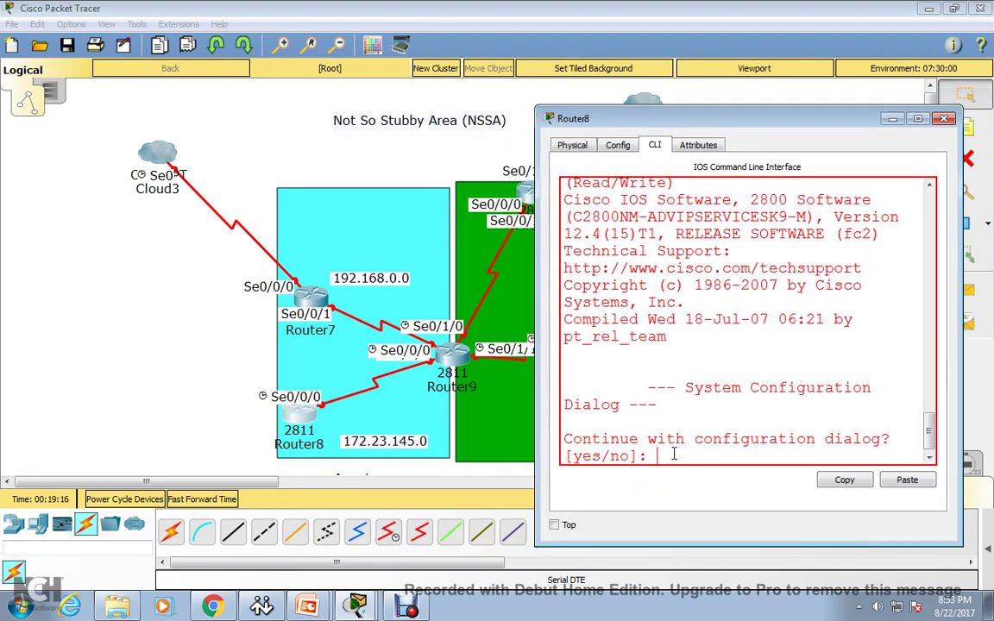
text(no)
key(Return)
key(Return)
key(Return)
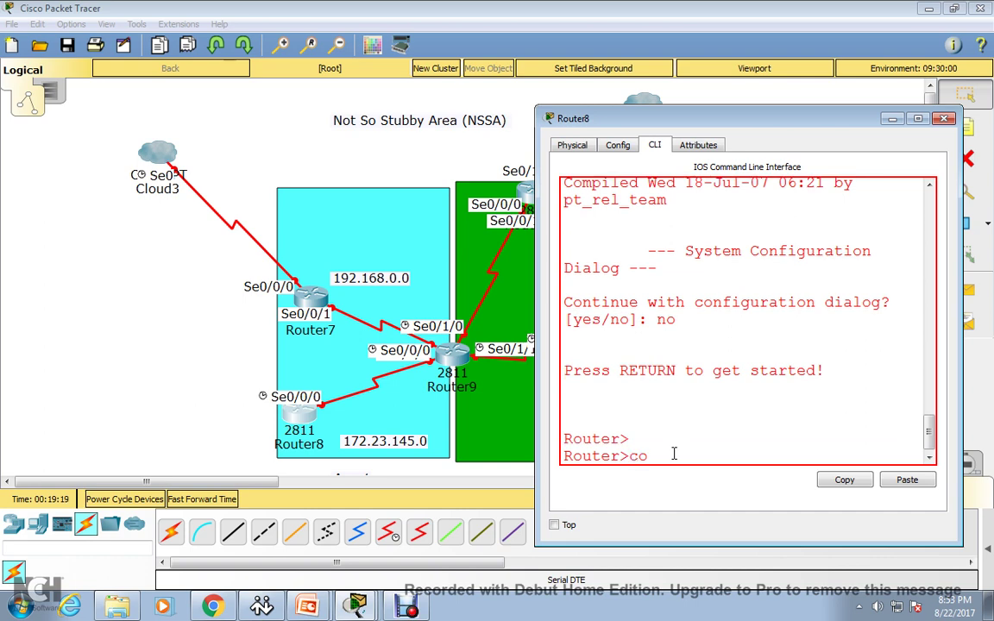
Enter privileged EXEC mode with en and global configuration mode with conf t on Router8
text(en)
key(Return)
key(Return)
key(Return)
text(conf t)
key(Return)
key(Return)
key(Return)
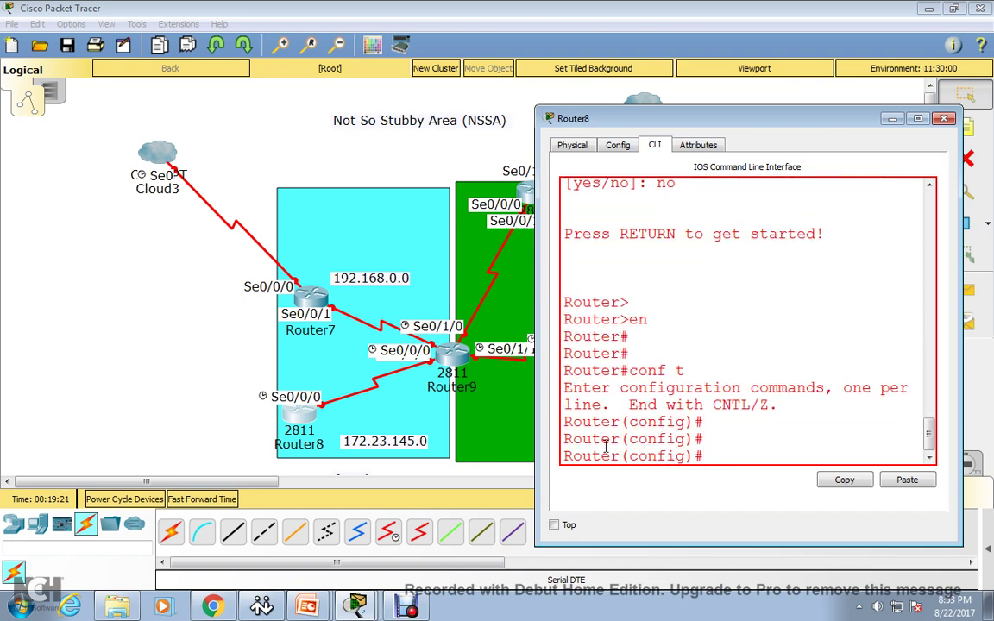
Widen Router8's window and enable its interface se0/0/0 with no shutdown
drag(535, 445, 401, 445)
text(ip)
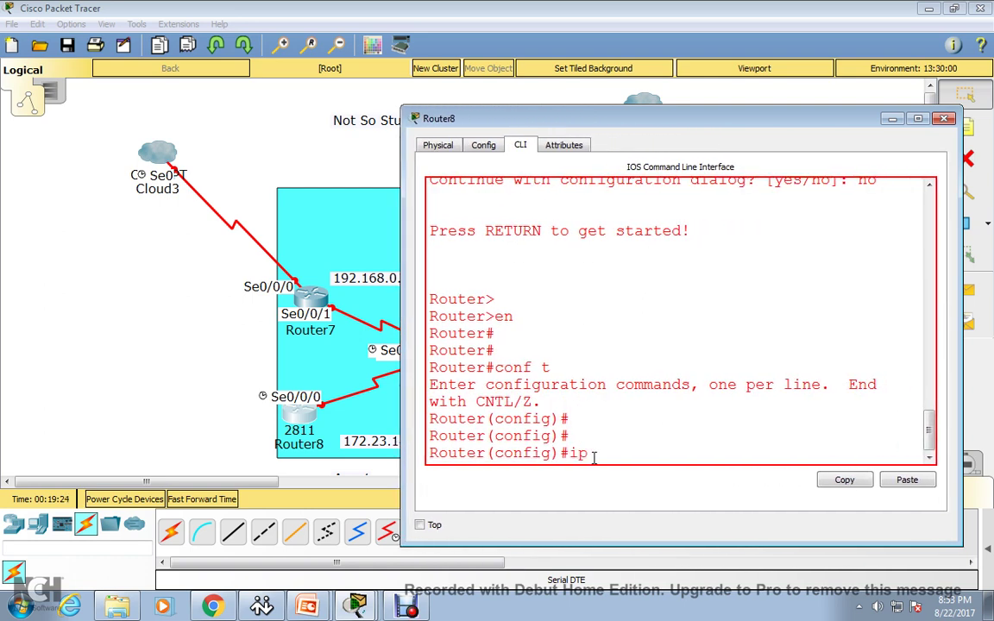
key(BackSpace)
key(BackSpace)
text(int)
text( se0/0)
text(/1)
key(BackSpace)
text(0)
key(Return)
text(no sh)
key(Tab)
key(Return)
key(Return)
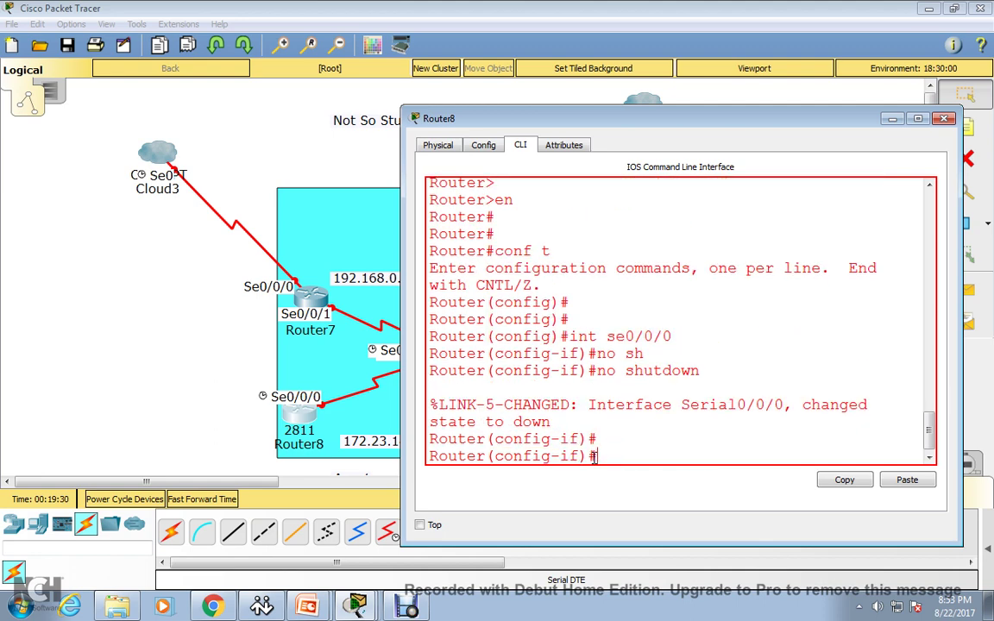
Set the clock rate of Router8's interface se0/0/0 to 64000
text(cl)
key(Tab)
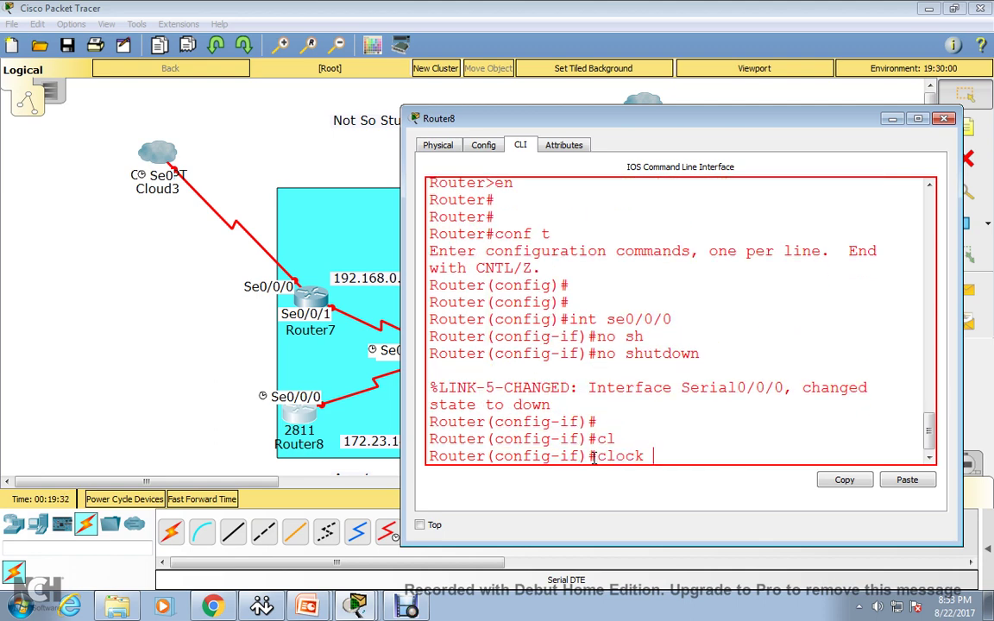
text(r)
key(Tab)
text(64000)
key(Return)
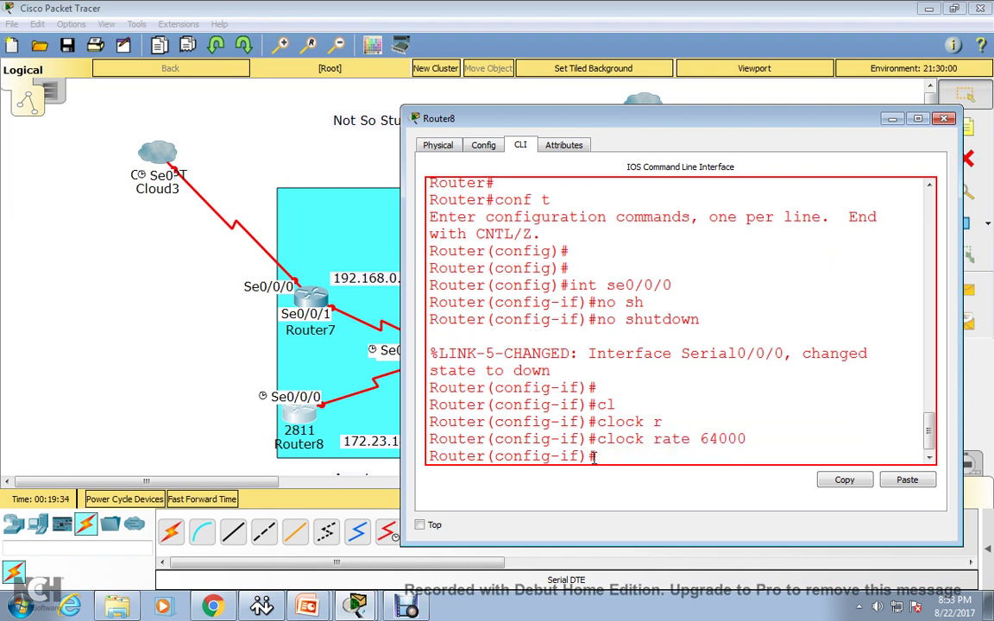
Assign IP address 172.23.145.1 with mask 255.255.255.0 to Router8's interface se0/0/0
text(ip add 172.23.1.)
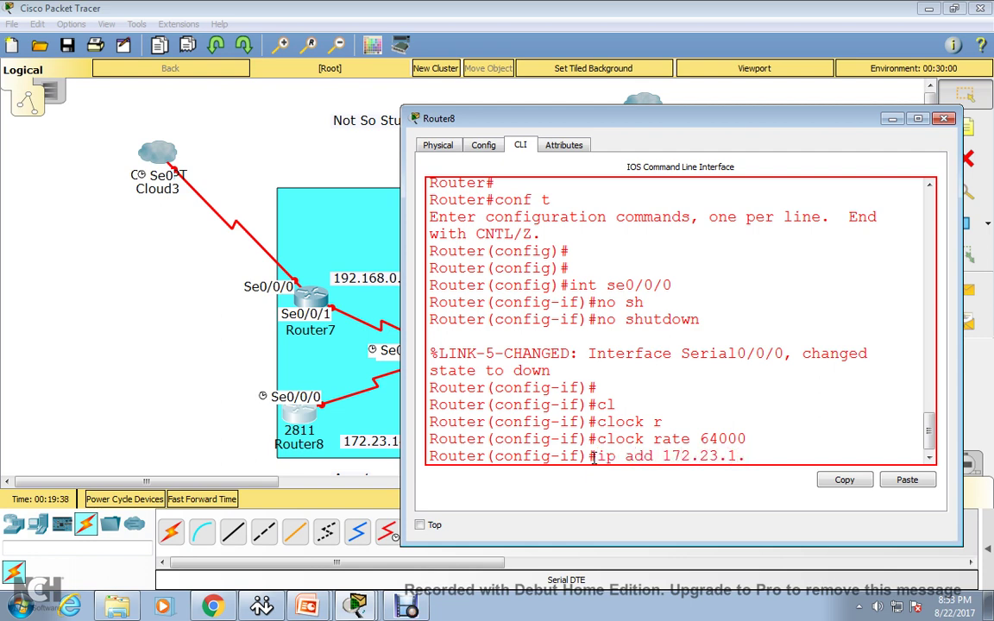
text(1)
key(BackSpace)
key(BackSpace)
text(445)
key(BackSpace)
key(BackSpace)
key(BackSpace)
text(5.1 255.2)
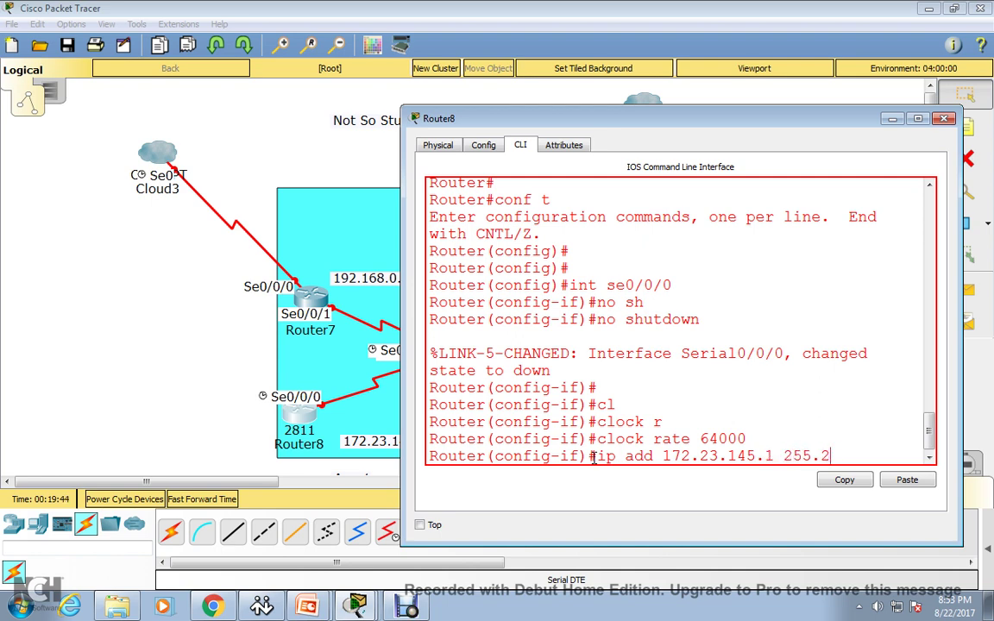
text(55.255.0)
key(Return)
Issue no shutdown again on Router8's interface se0/0/0 and minimize the router's window
text(no )
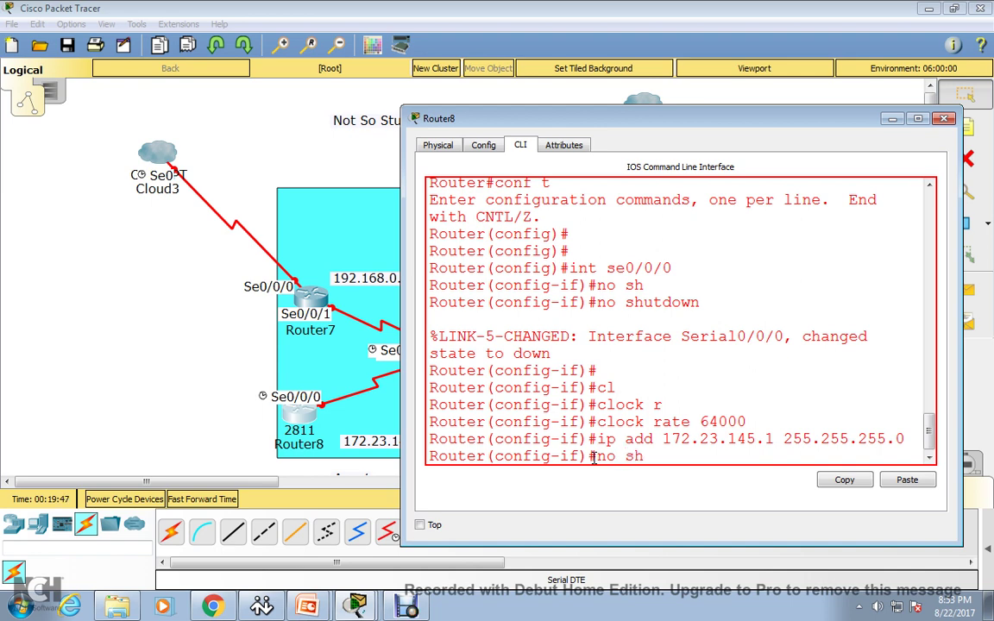
text(sh)
key(Tab)
key(Return)
key(Return)
key(Return)
key(Return)
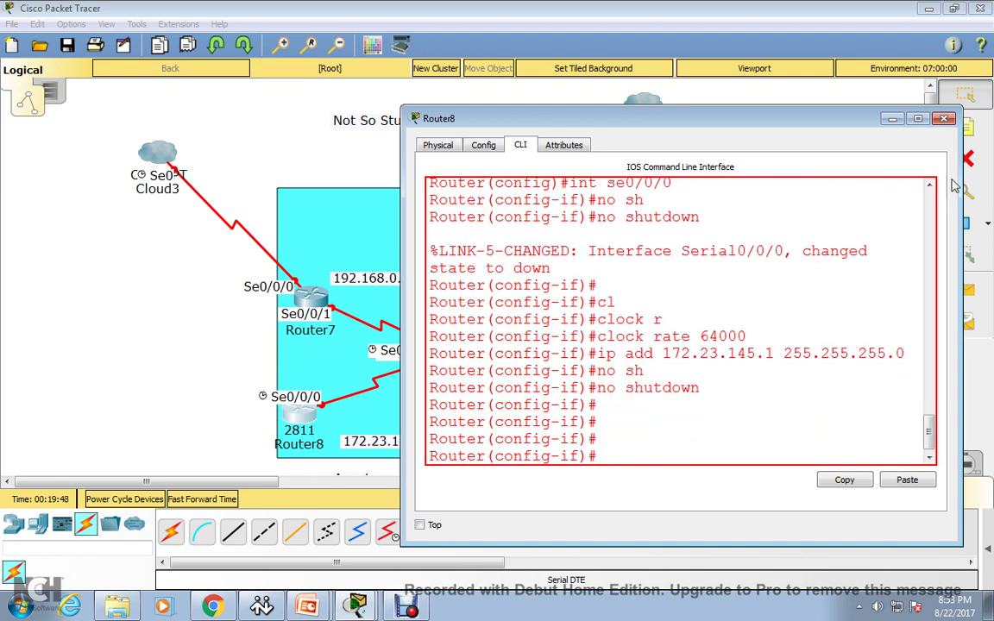
click(891, 120)
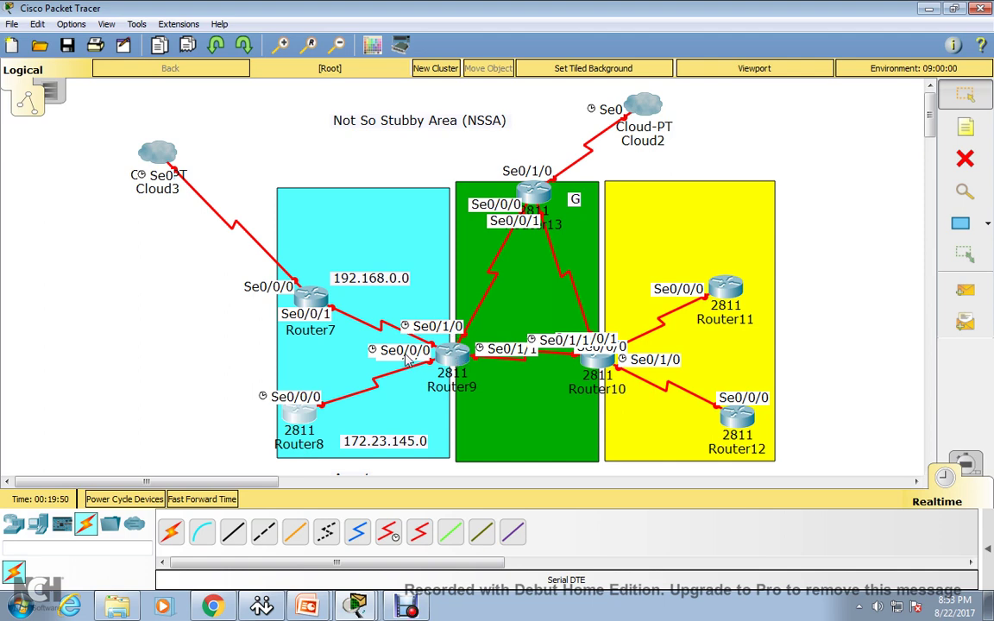
Open Router9's command-line interface in an enlarged window and answer no to the initial configuration dialog
click(453, 353)
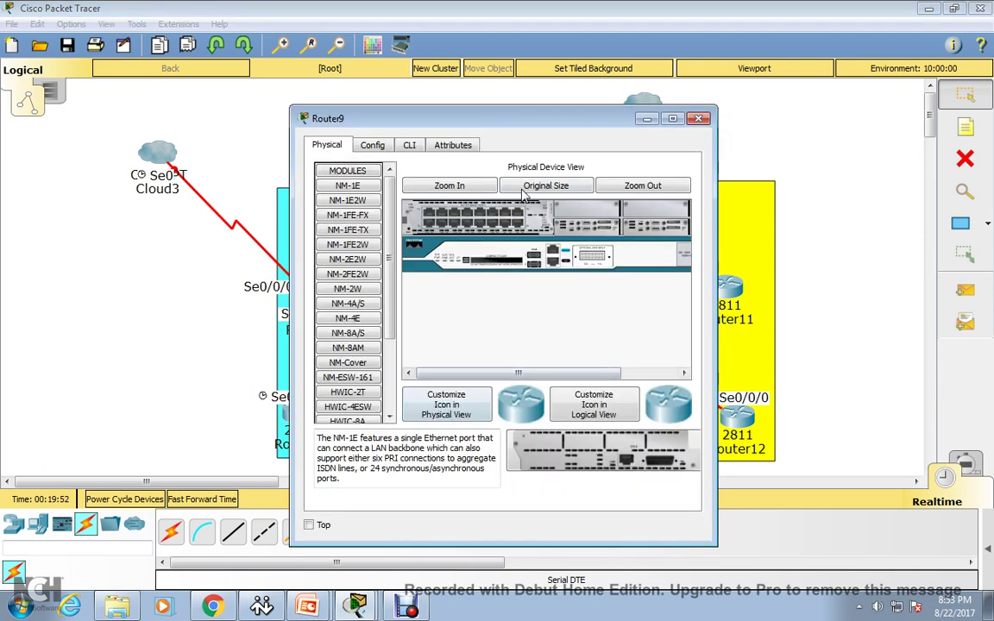
drag(476, 117, 742, 126)
click(694, 156)
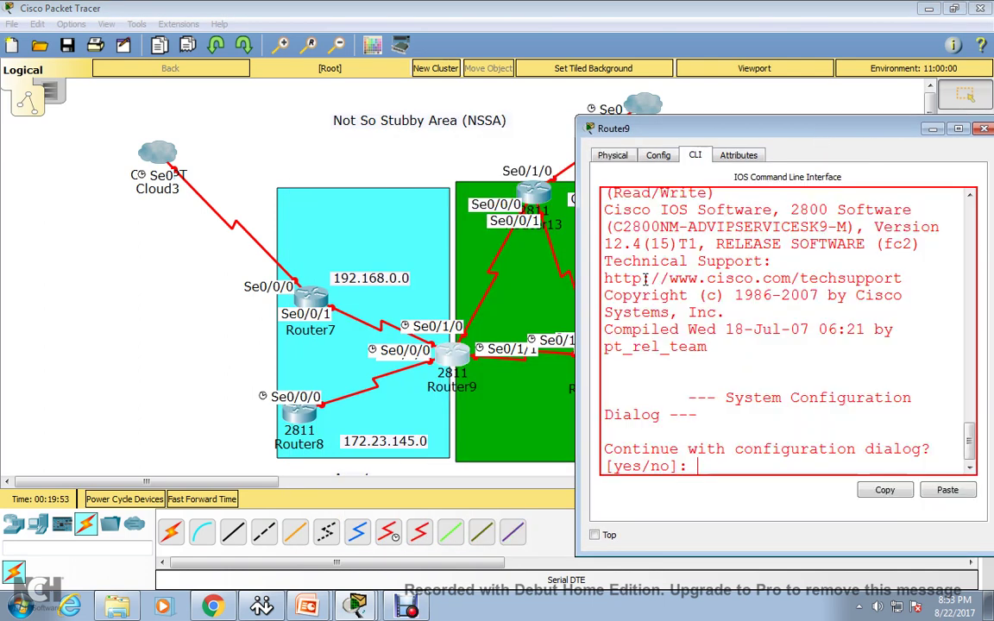
drag(577, 399, 277, 398)
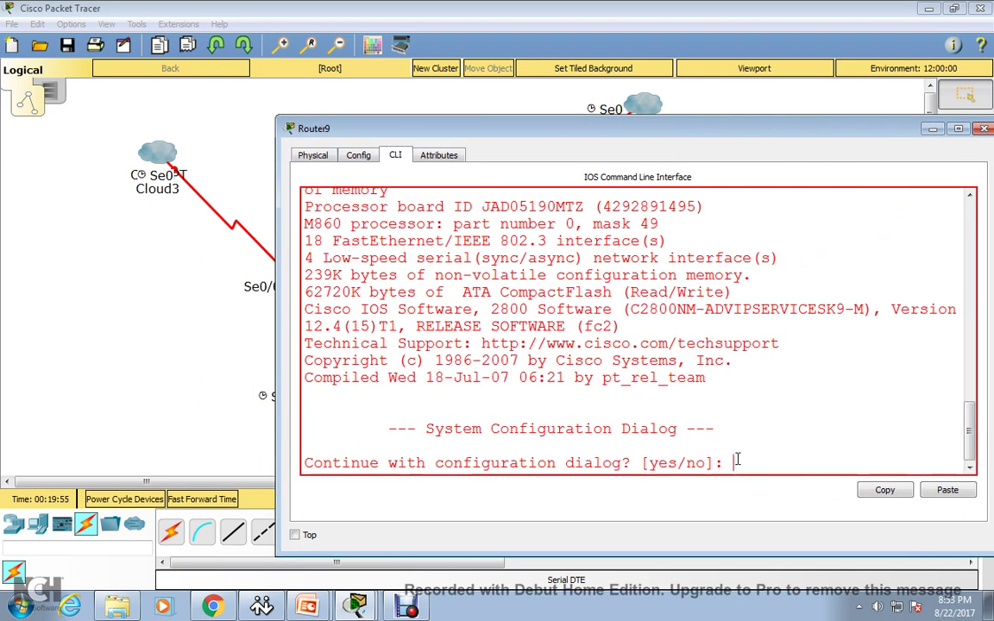
text(no)
key(Return)
key(Return)
key(Return)
key(Return)
key(Return)
Enter privileged EXEC mode with en and global configuration mode with conf t on Router9
text(en)
key(Return)
key(Return)
text(conf t)
key(Return)
key(Return)
key(Return)
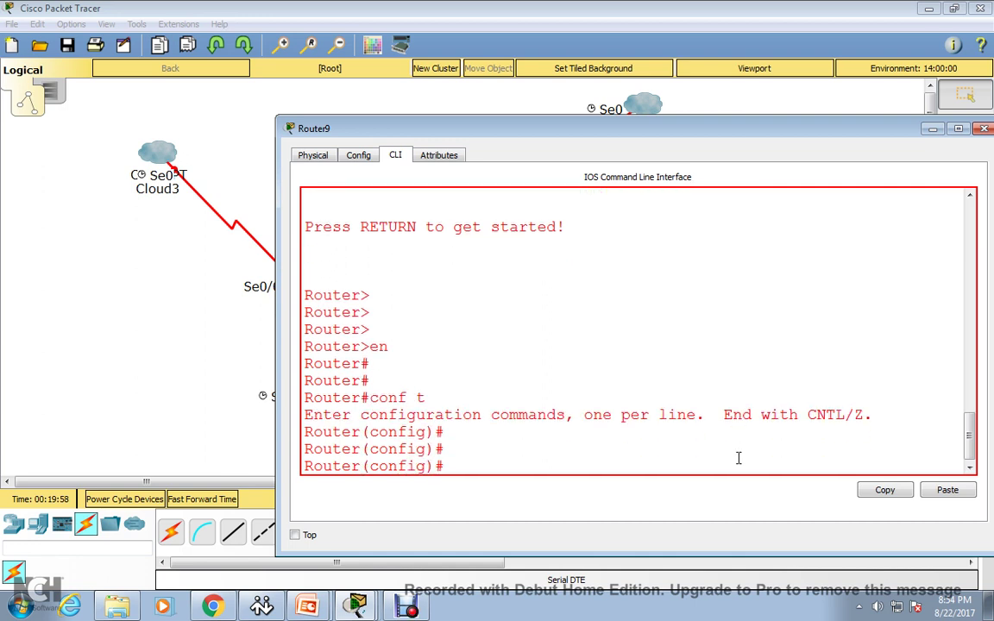
key(Return)
Assign IP address 192.168.0.2 with mask 255.255.255.0 to Router9's interface se0/1/0
text(int se0/1/0)
key(Return)
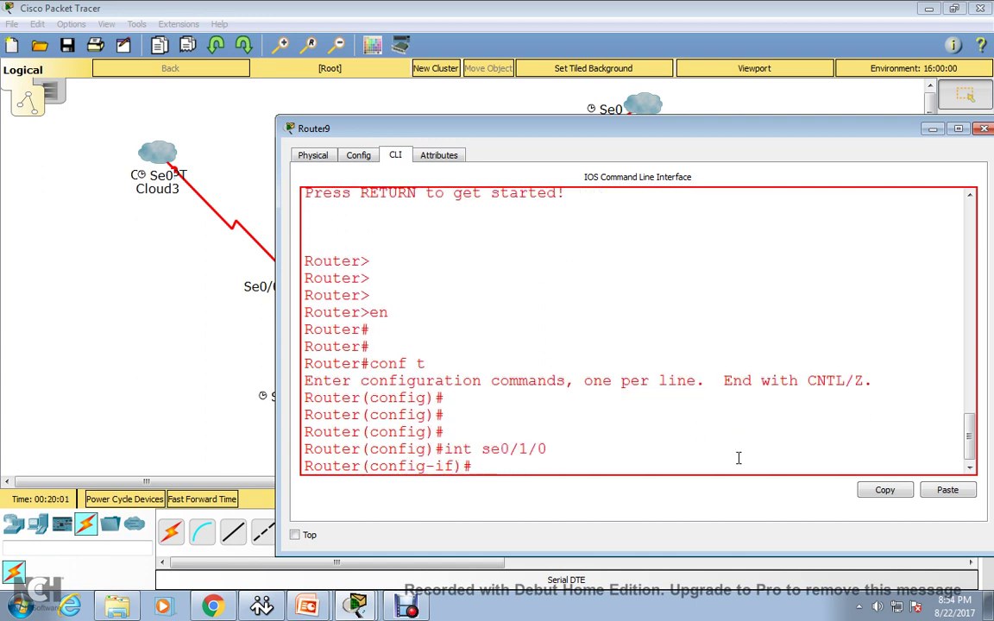
text(ip add 192.168.0.2 255.255.255.)
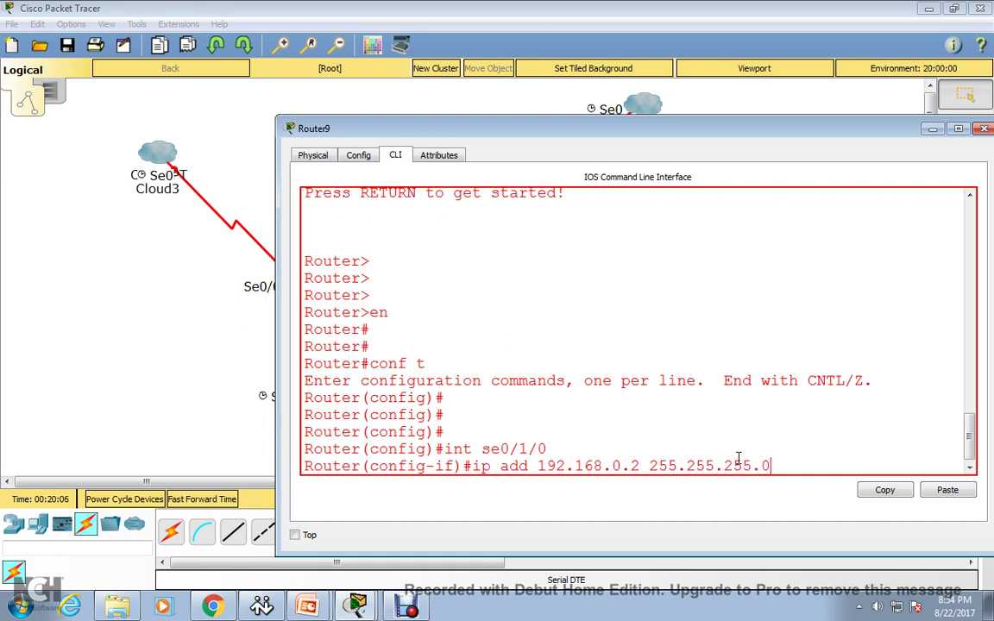
text(0)
key(Return)
Enable Router9's interface se0/1/0 with no shutdown and close the router's window
text(no sh)
key(Tab)
key(Return)
key(Return)
key(Return)
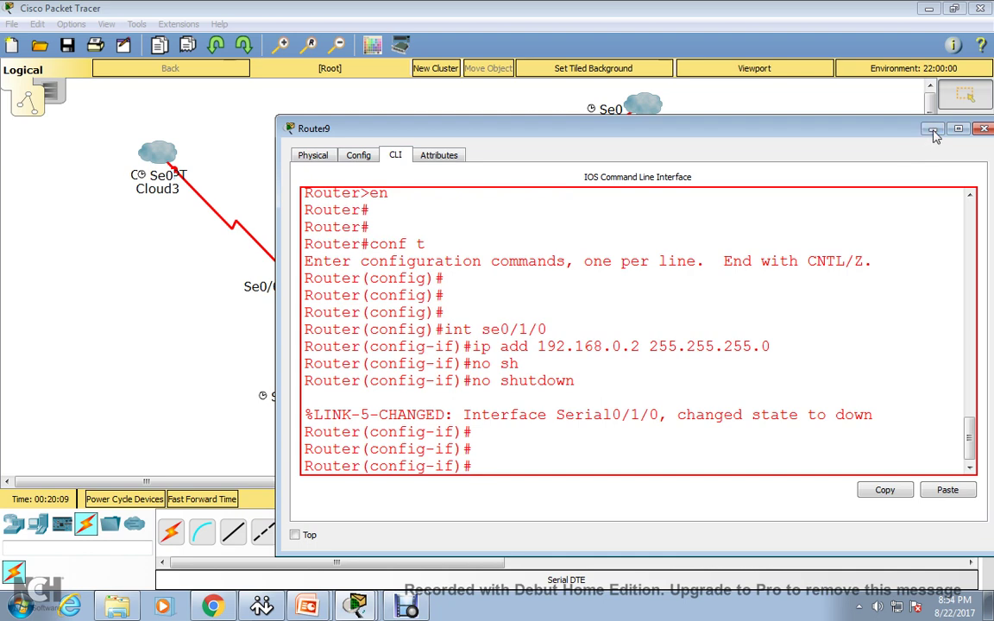
click(983, 127)
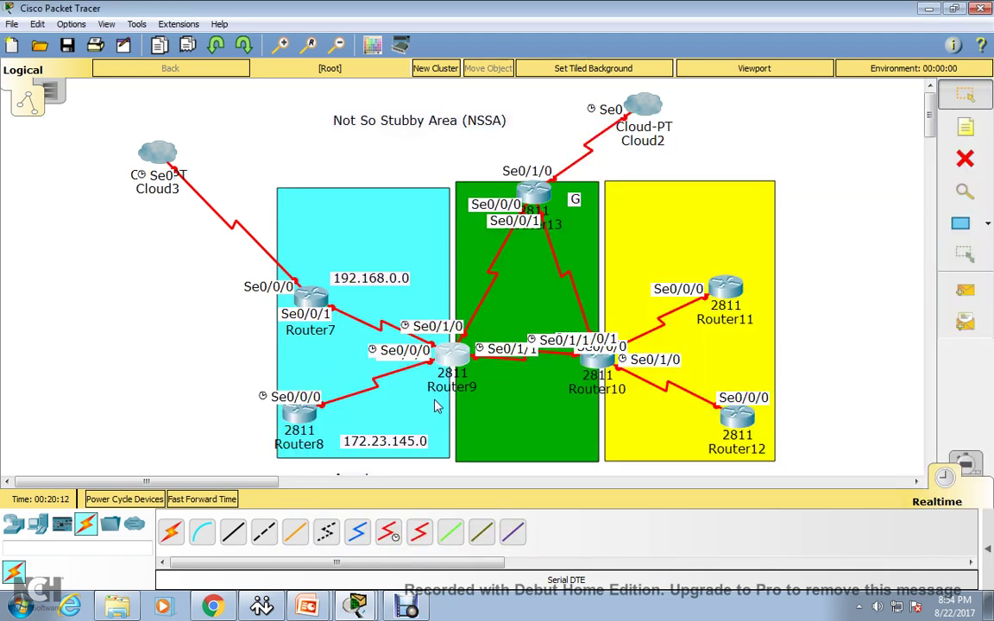
Reopen Router9's command-line interface, set a clock rate of 64000 on interface se0/1/0 and close the router's window
click(449, 353)
click(516, 466)
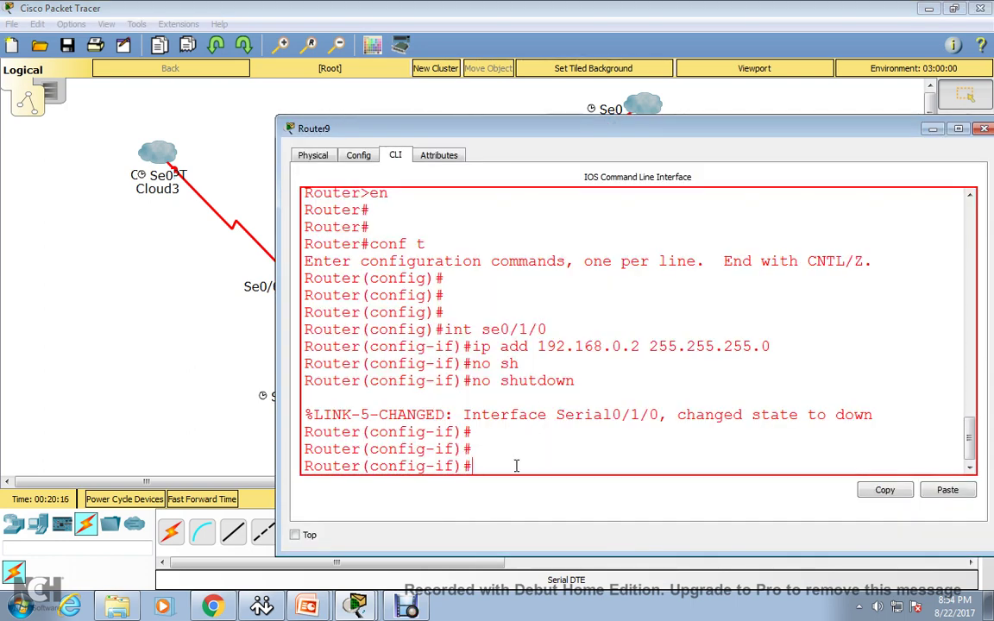
text(int se)
text(0/0/)
key(BackSpace)
key(BackSpace)
text(/)
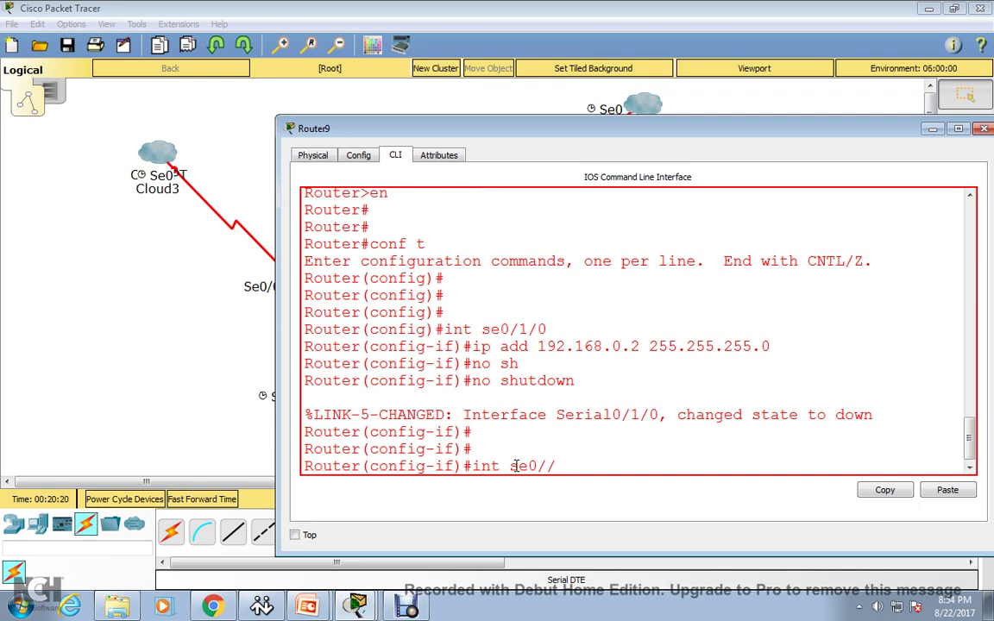
key(BackSpace)
text(1/0)
key(Return)
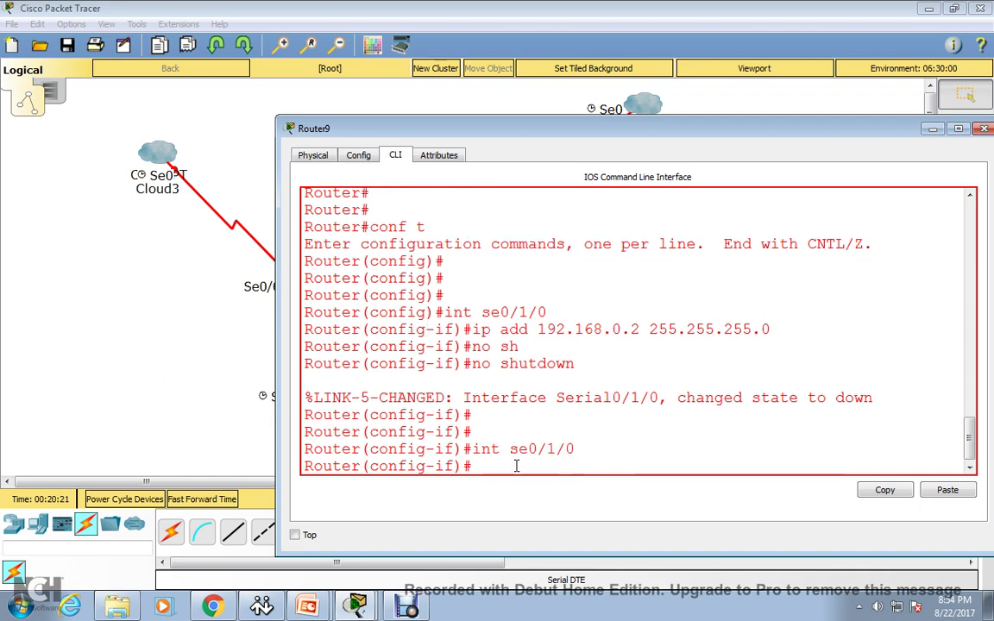
text(cl)
key(Tab)
text(r)
key(Tab)
text(64000)
key(Return)
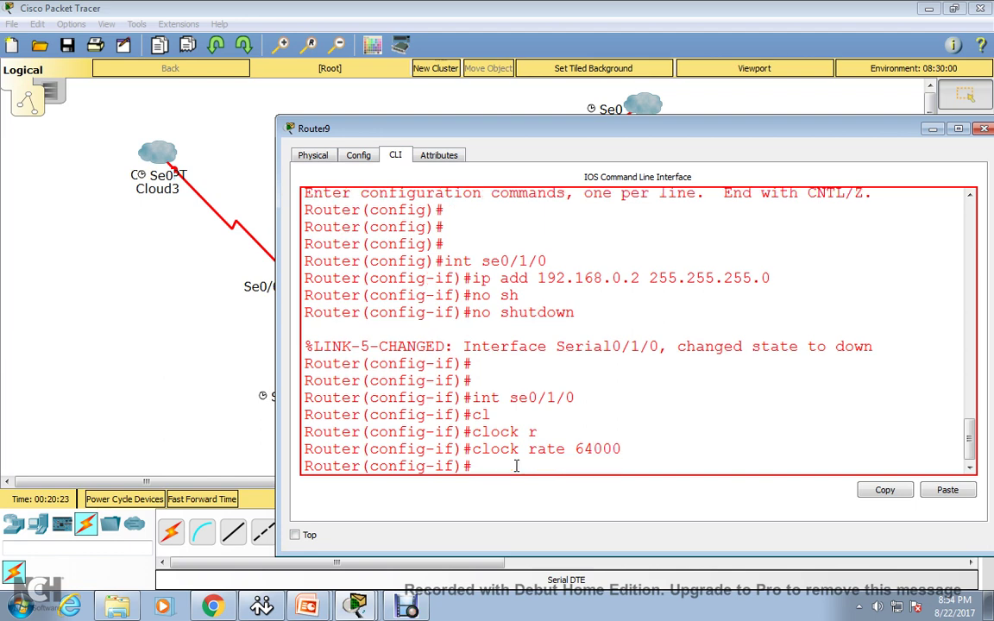
click(832, 111)
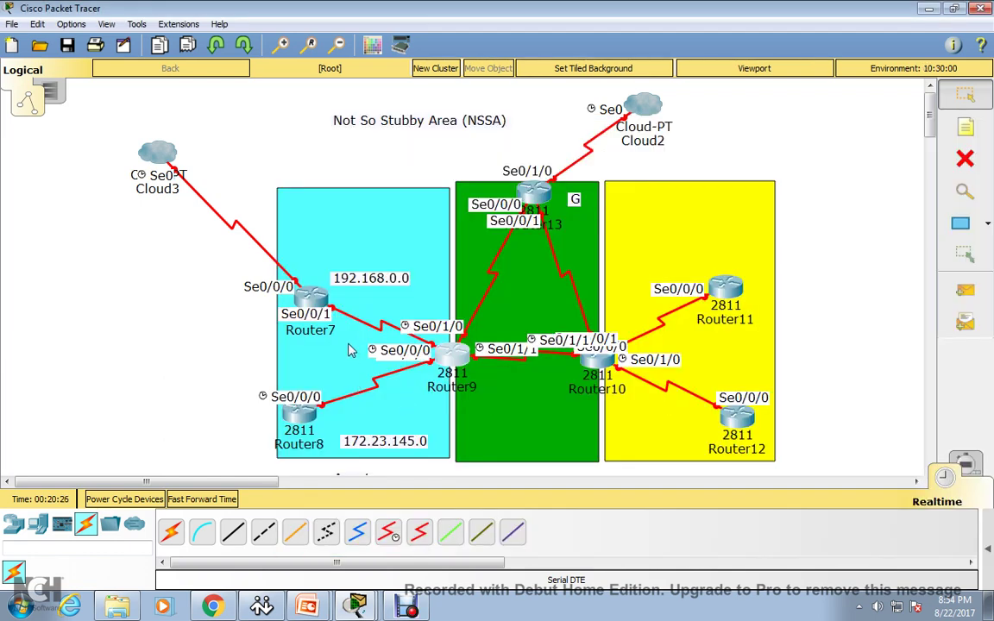
Reopen Router9's command-line interface beside the topology and enable interface se0/1/0 again with no shutdown
click(446, 356)
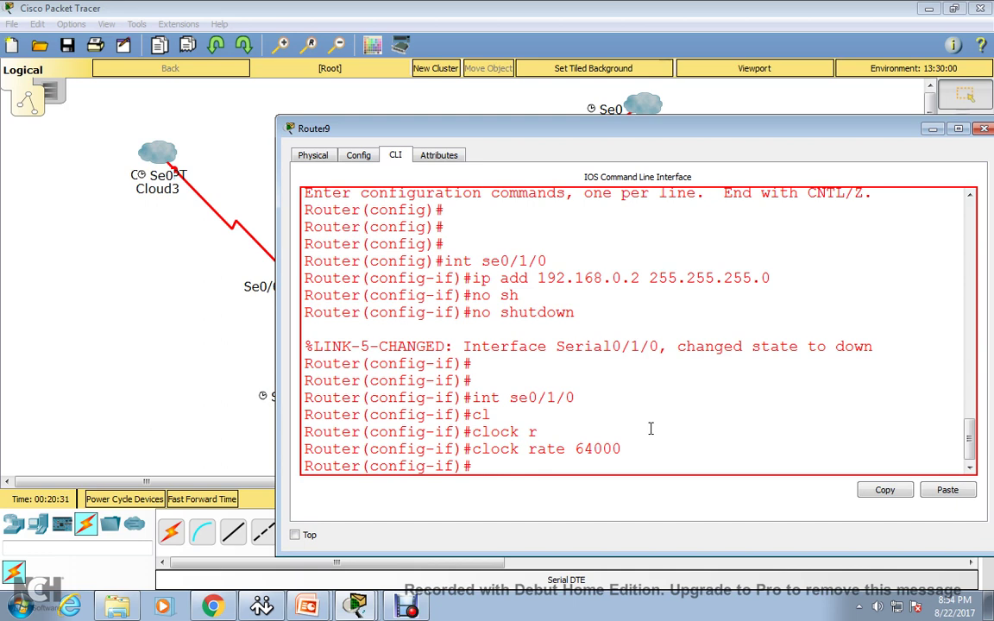
scroll(648, 428, up, 2)
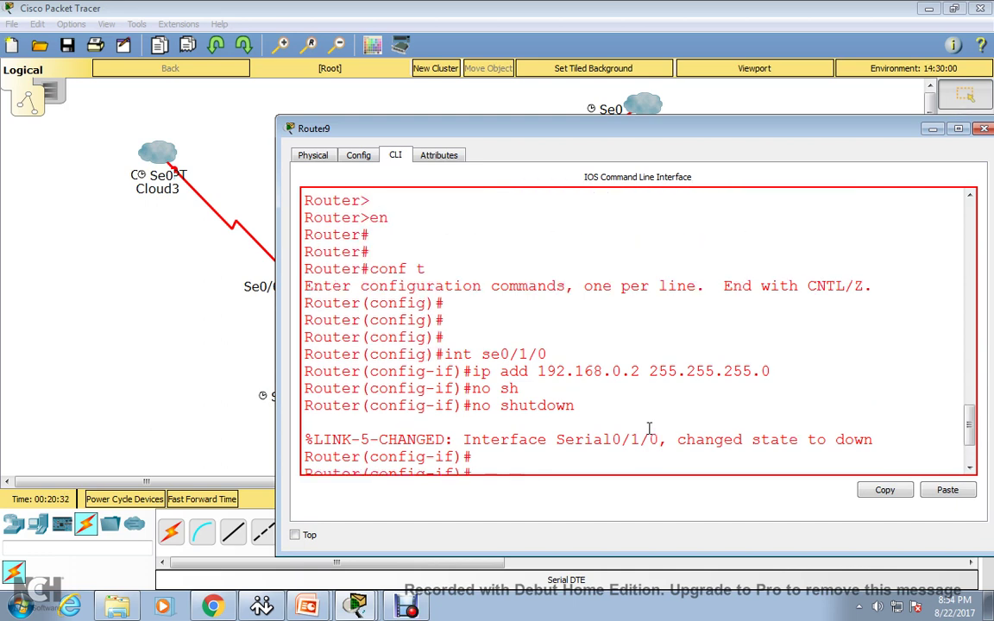
drag(516, 132, 687, 106)
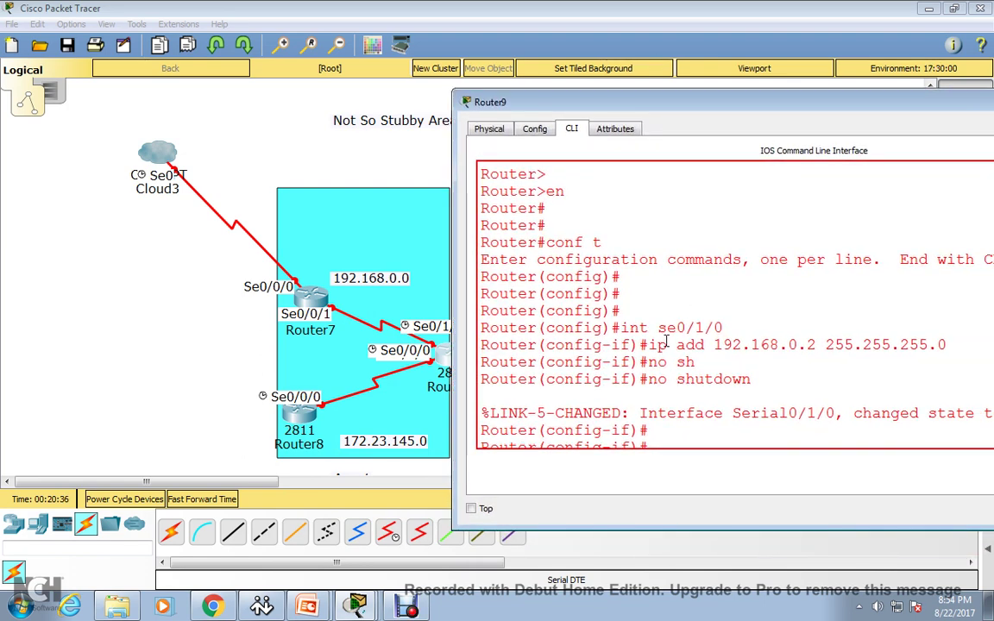
scroll(681, 420, down, 3)
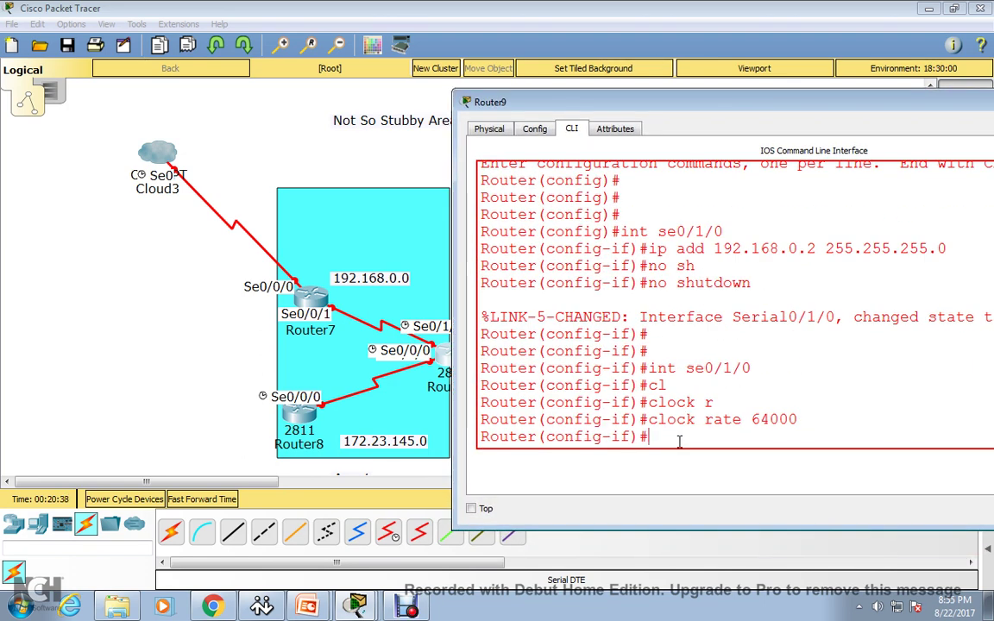
key(Return)
key(Return)
key(Return)
key(Return)
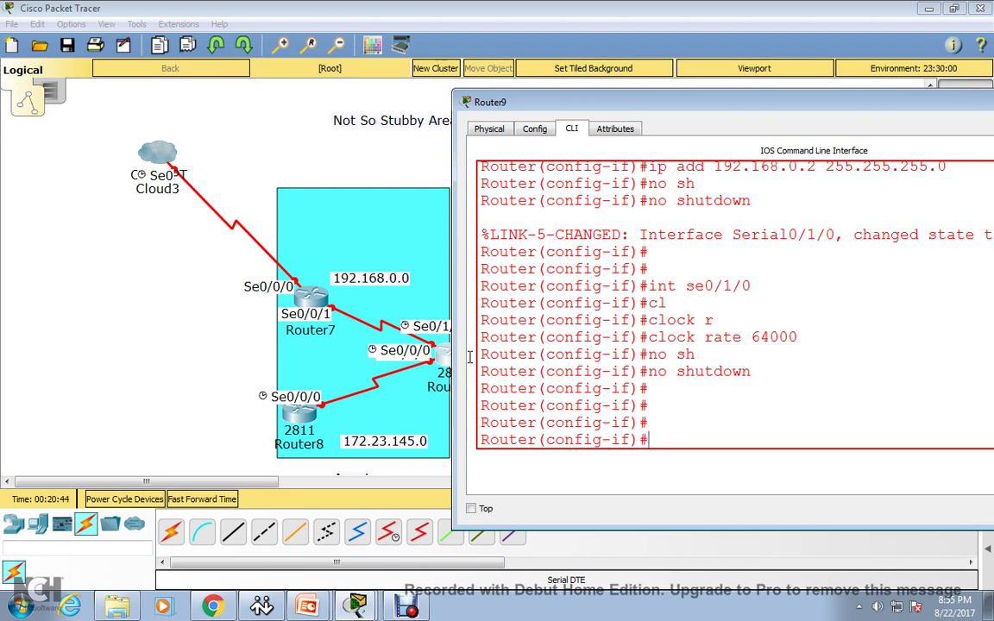
Open Router7's command-line interface beside the topology and issue no shutdown again on interface se0/0/1
click(301, 298)
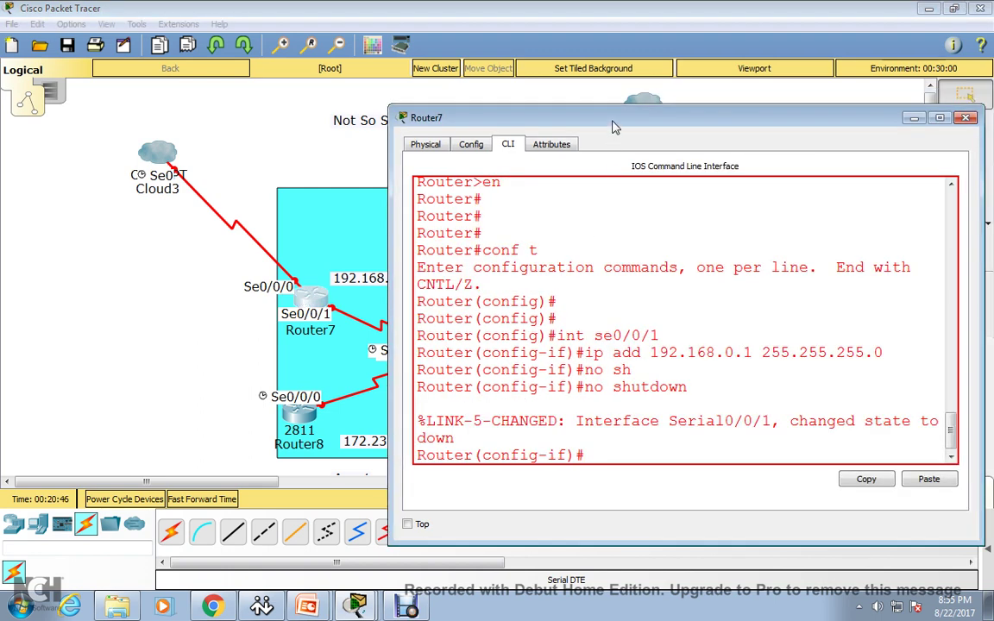
drag(553, 109, 651, 127)
drag(580, 110, 558, 106)
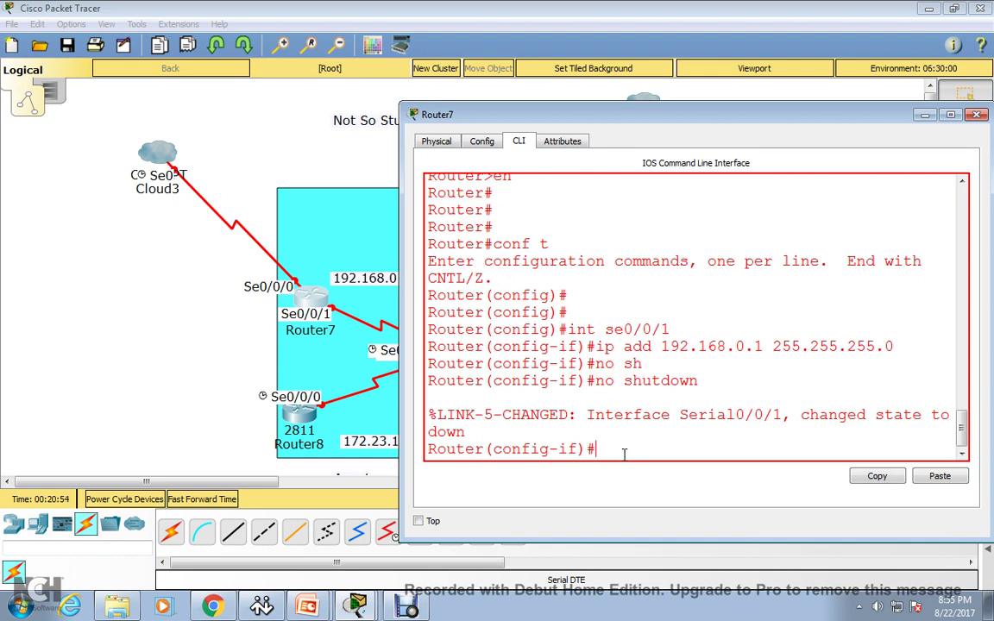
text(o sh)
key(Tab)
key(Return)
key(Return)
key(Return)
key(Return)
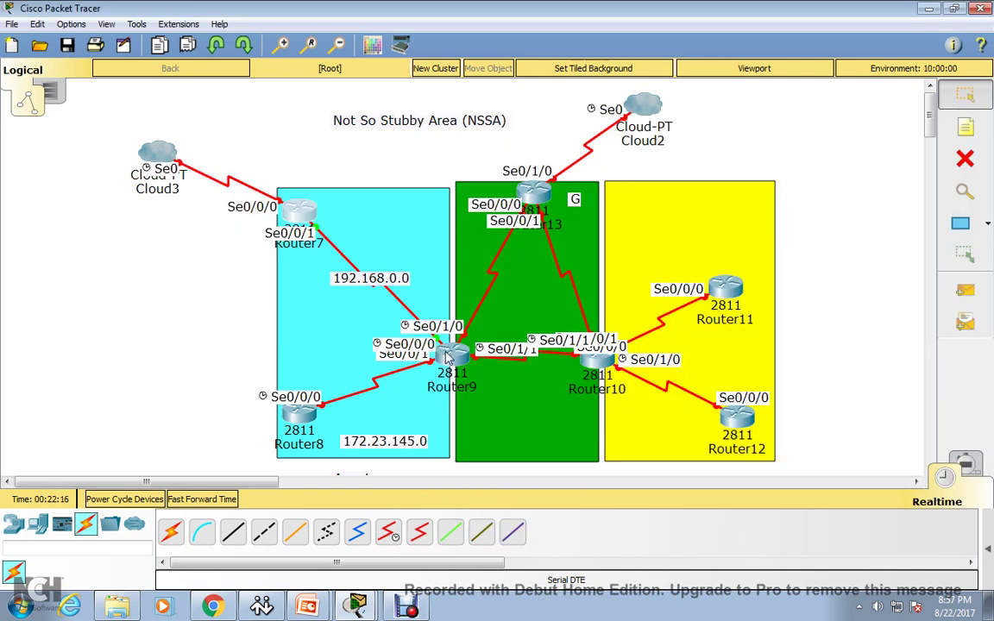
Move Router7 to the upper edge of the cyan area and return Router9 to privileged EXEC mode with end
mouse_move(293, 213)
mouse_down()
mouse_move(280, 318)
mouse_move(311, 186)
mouse_move(285, 202)
mouse_move(317, 188)
mouse_move(307, 198)
mouse_up()
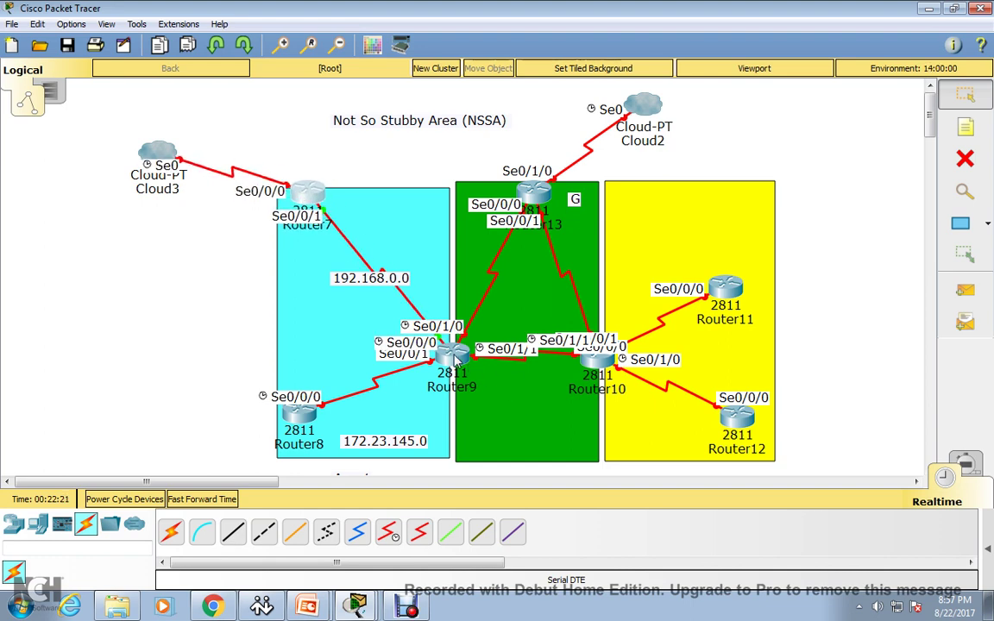
click(469, 356)
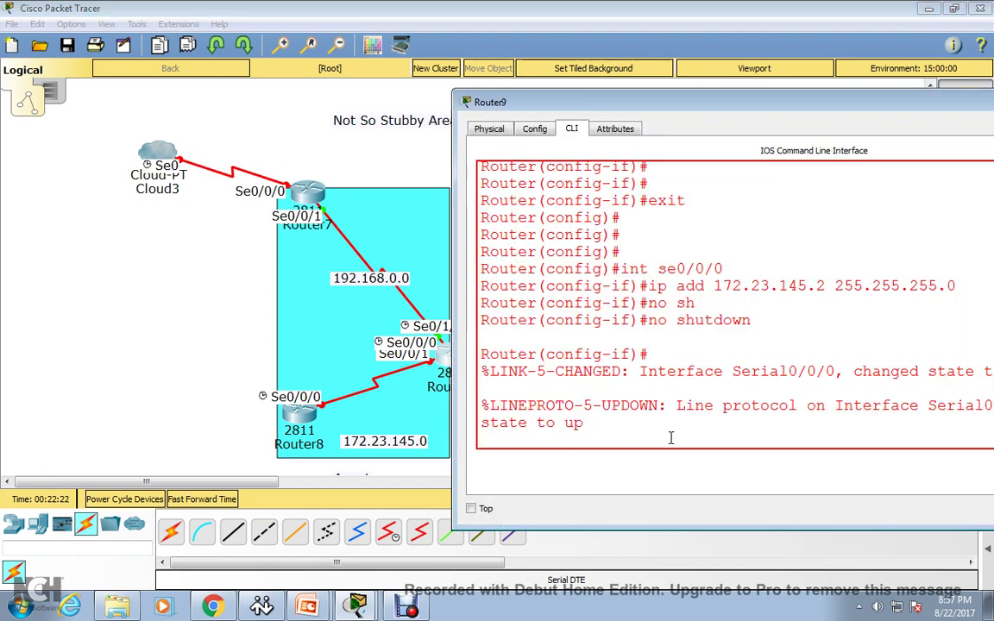
key(Return)
key(Return)
key(Return)
key(Return)
key(Return)
key(Return)
key(Return)
text(ex)
key(BackSpace)
key(BackSpace)
text(end)
key(Return)
key(Return)
key(Return)
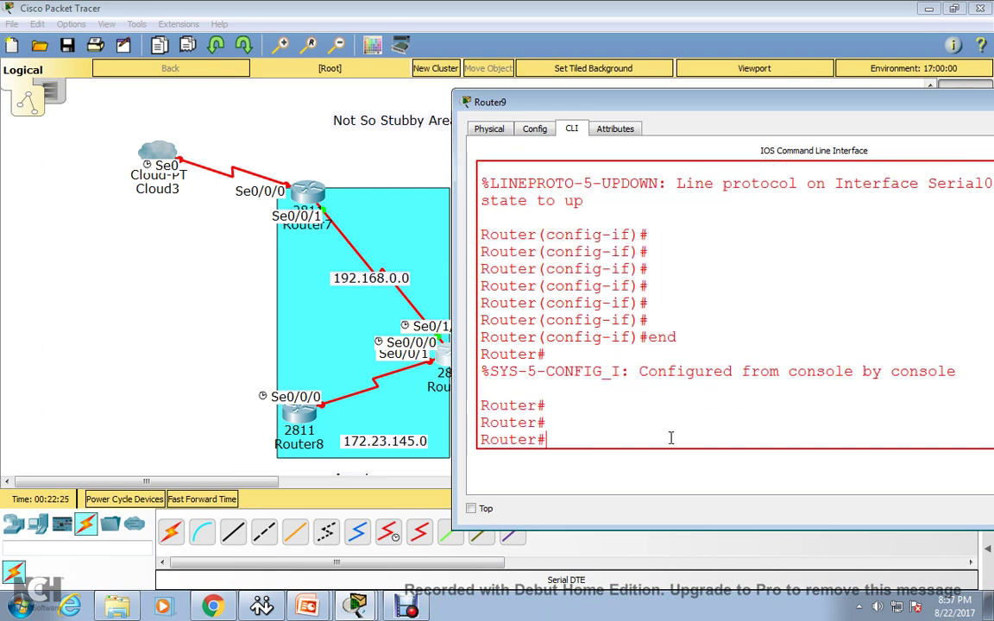
Reload Router9 from privileged EXEC mode and confirm the restart
text(relo)
key(Return)
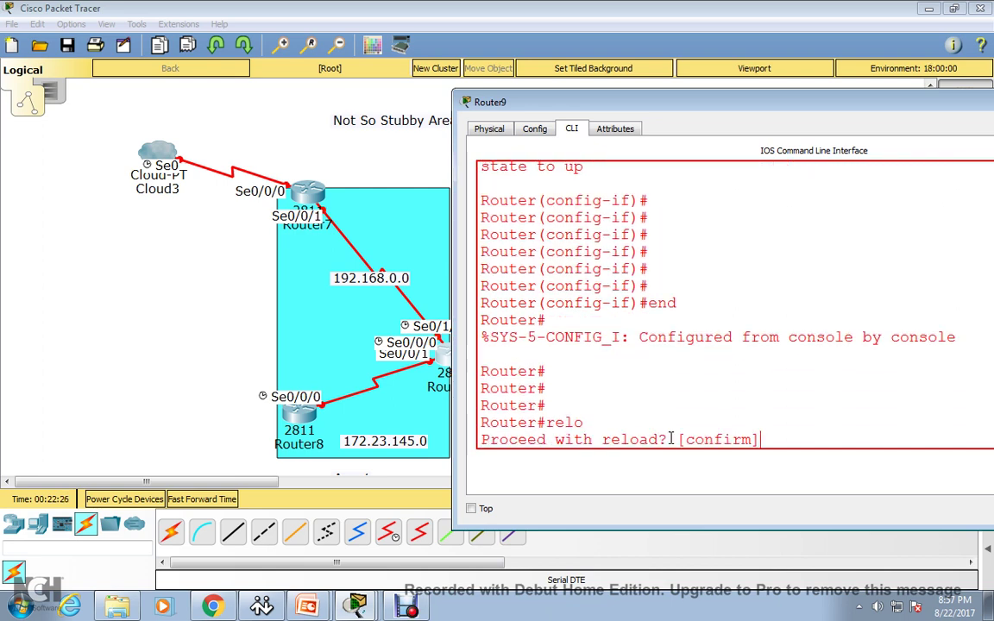
key(Return)
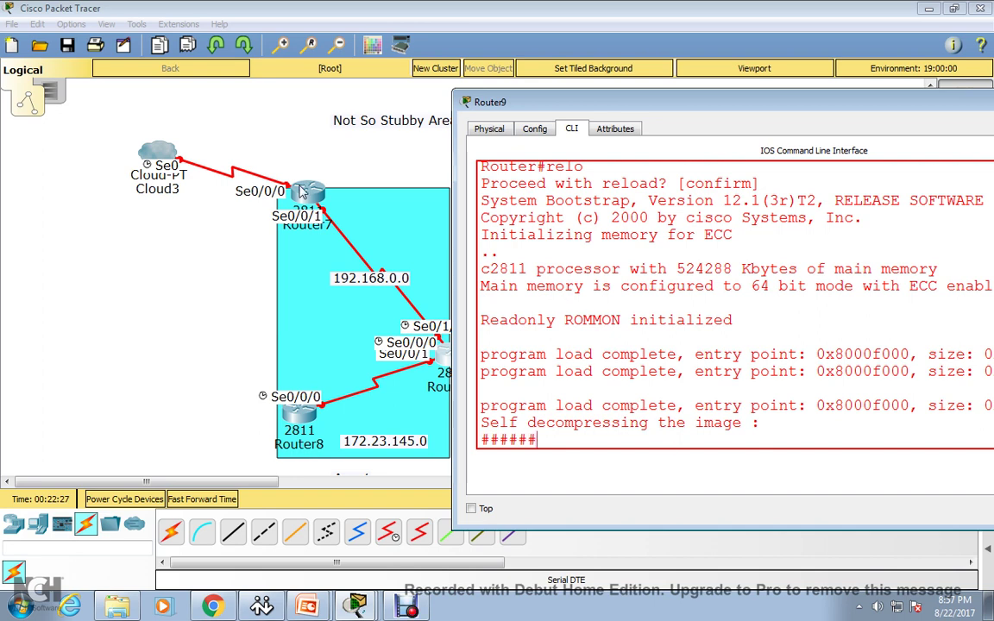
Review Router7's Serial0/0/1 status messages in an enlarged window, minimize it and move Router7 just above the cyan area
click(319, 199)
click(319, 199)
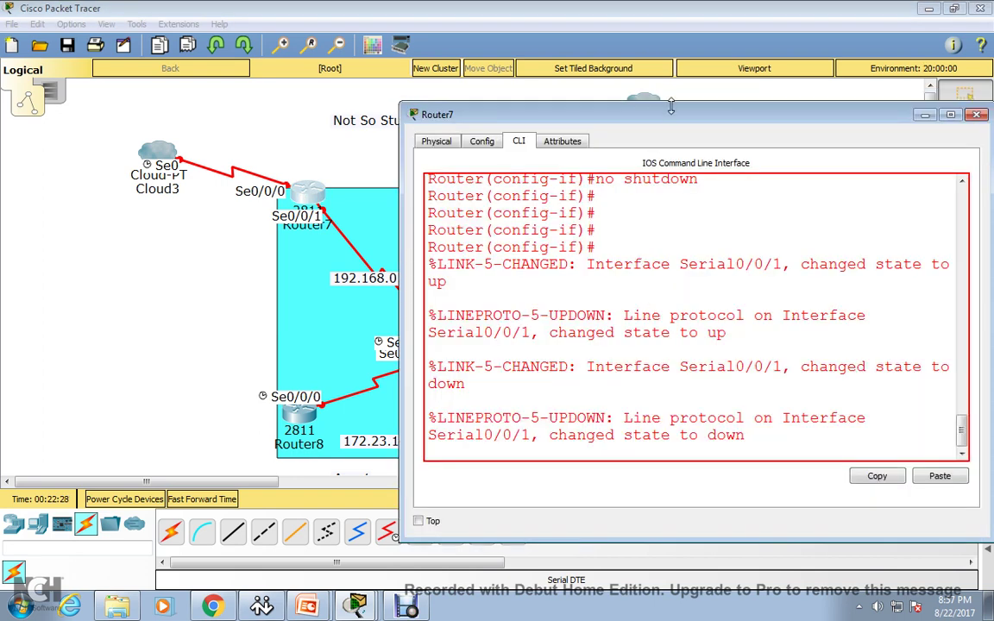
double_click(605, 195)
drag(205, 178, 164, 160)
click(428, 314)
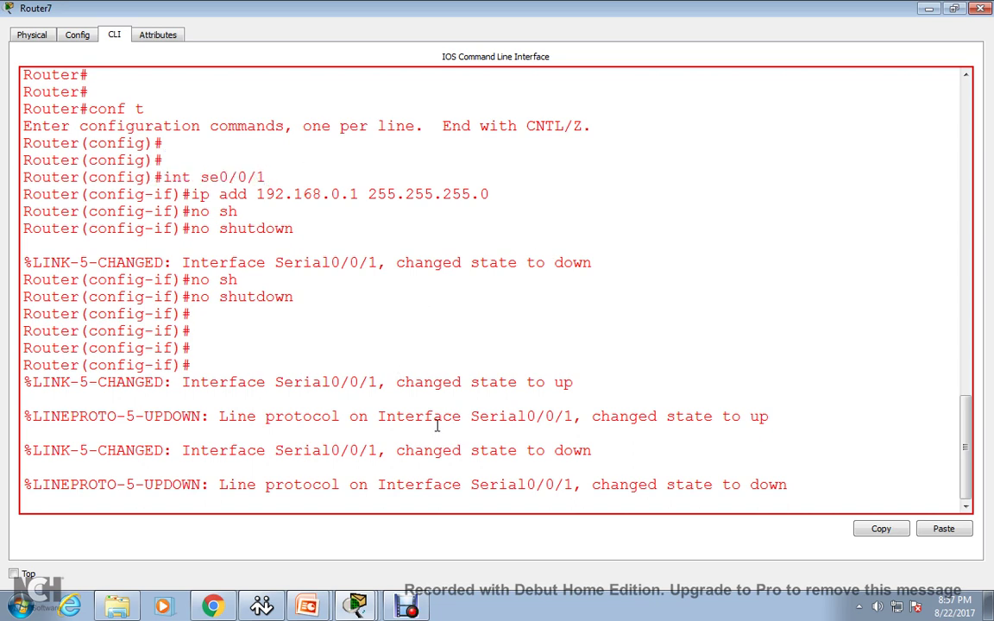
click(929, 9)
drag(309, 191, 330, 175)
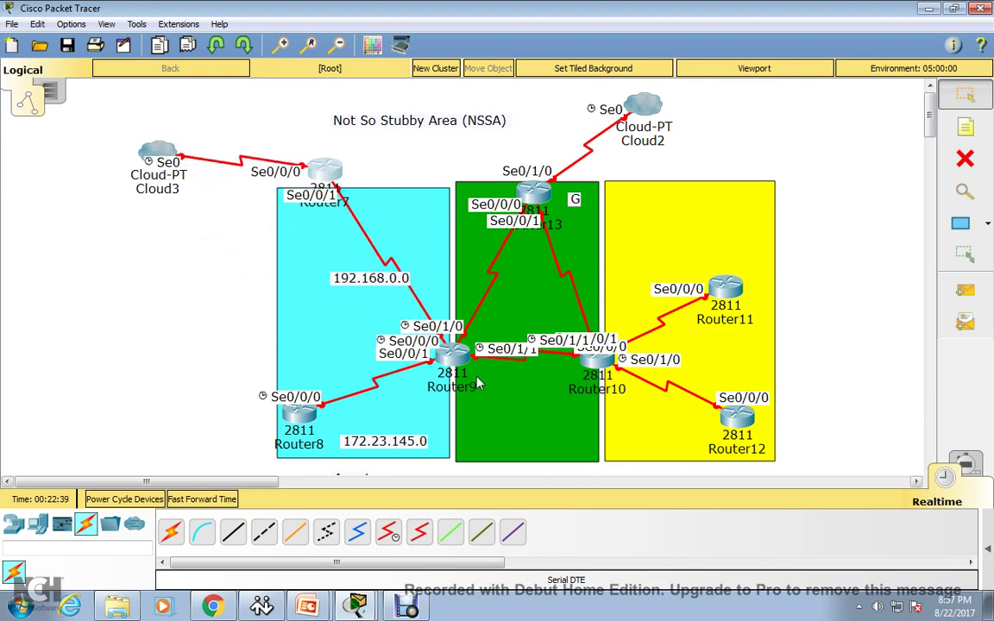
Open Router9's command-line interface and answer no to the initial configuration dialog to reach the user prompt
click(438, 347)
text(no)
key(Return)
key(Return)
key(Return)
key(Return)
key(Return)
key(Return)
Enter privileged EXEC mode with en and global configuration mode with conf t on the reloaded Router9
text(en)
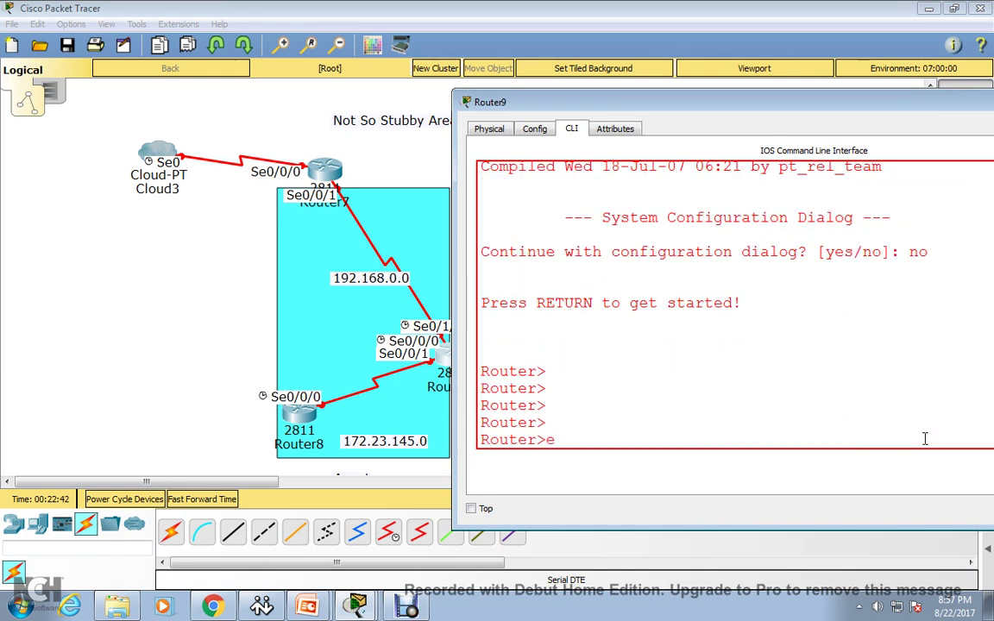
key(Return)
key(Return)
key(Return)
key(Return)
key(Return)
text(conf t)
key(Return)
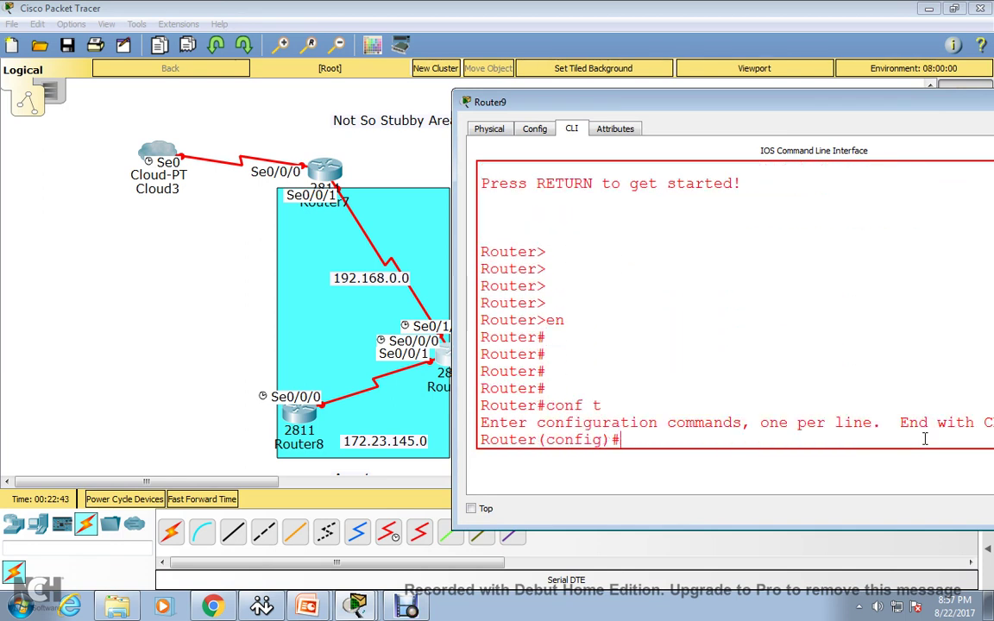
Assign IP address 192.168.0.2 with mask 255.255.255.0 to Router9's interface se0/0/0
key(Return)
key(Return)
text(int se0/0/0)
key(Return)
text(ip add)
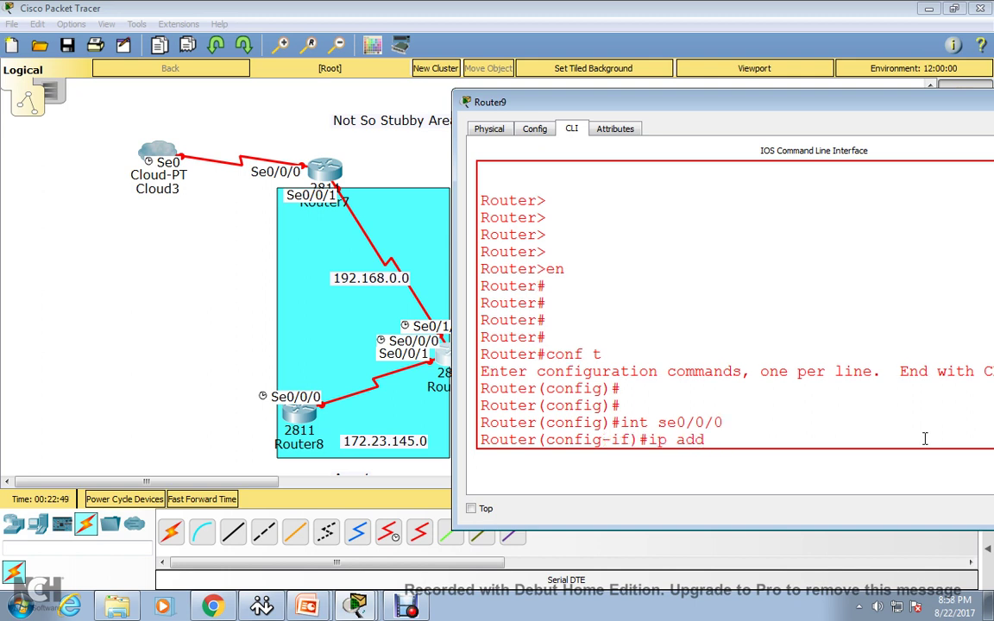
text( 192.168.0.2 255.2)
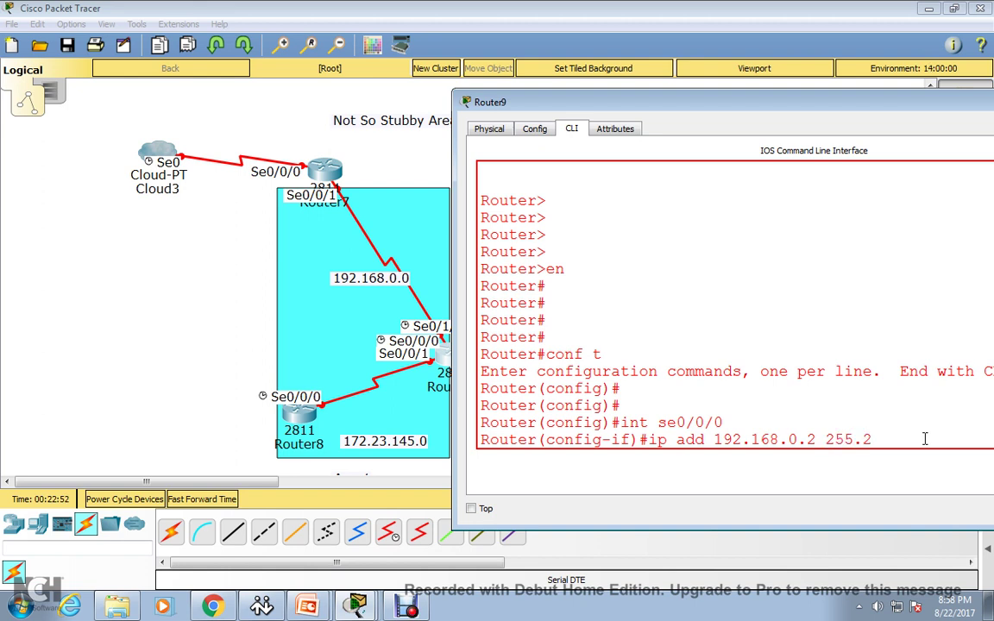
text(55.255.0)
key(Return)
Enable Router9's interface se0/0/0 with no shutdown and move Router8 down to the lower corner of the cyan area
text(no sh)
key(Tab)
key(Return)
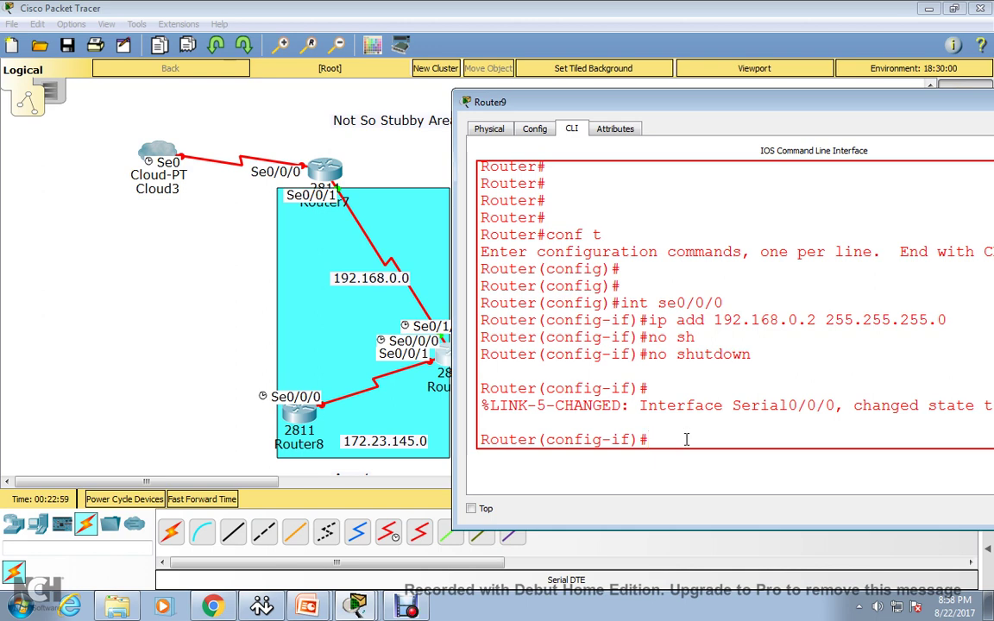
drag(300, 416, 291, 440)
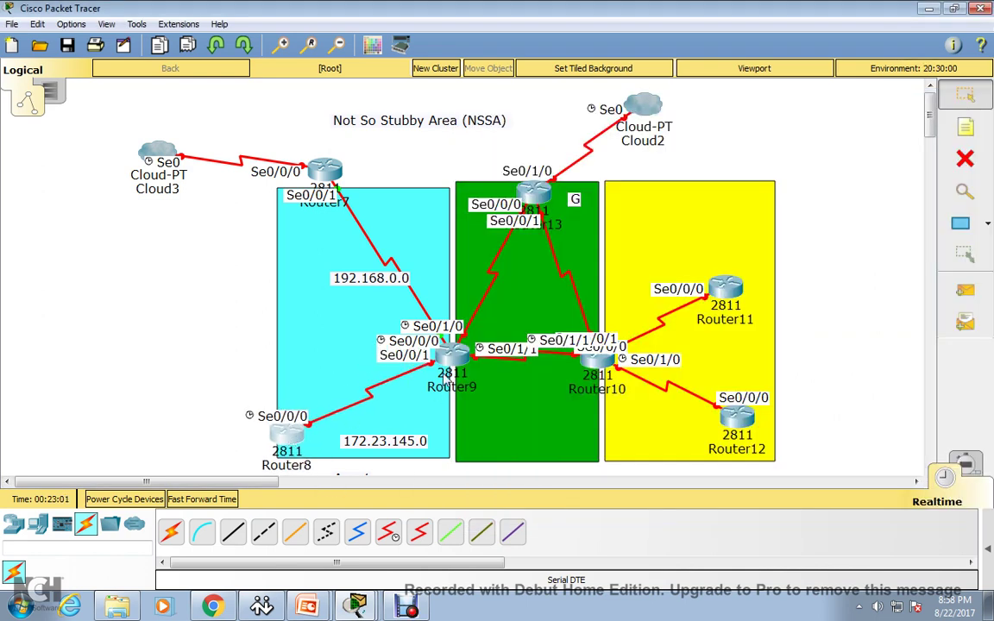
Reopen Router9's command-line interface and return to global configuration mode with exit
click(406, 322)
text(exit)
key(Return)
key(Return)
key(Return)
key(Return)
key(Return)
key(Return)
Assign IP address 172.23.145.2 with mask 255.255.255.0 to Router9's interface se0/0/1
text(int se0/0/1)
key(Return)
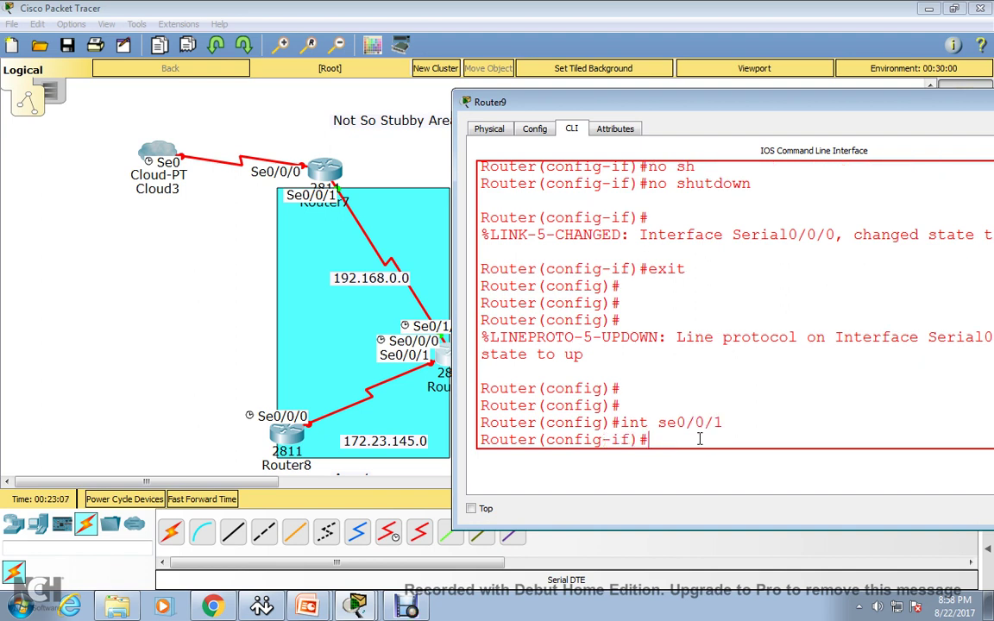
text(ip add 172.23.145)
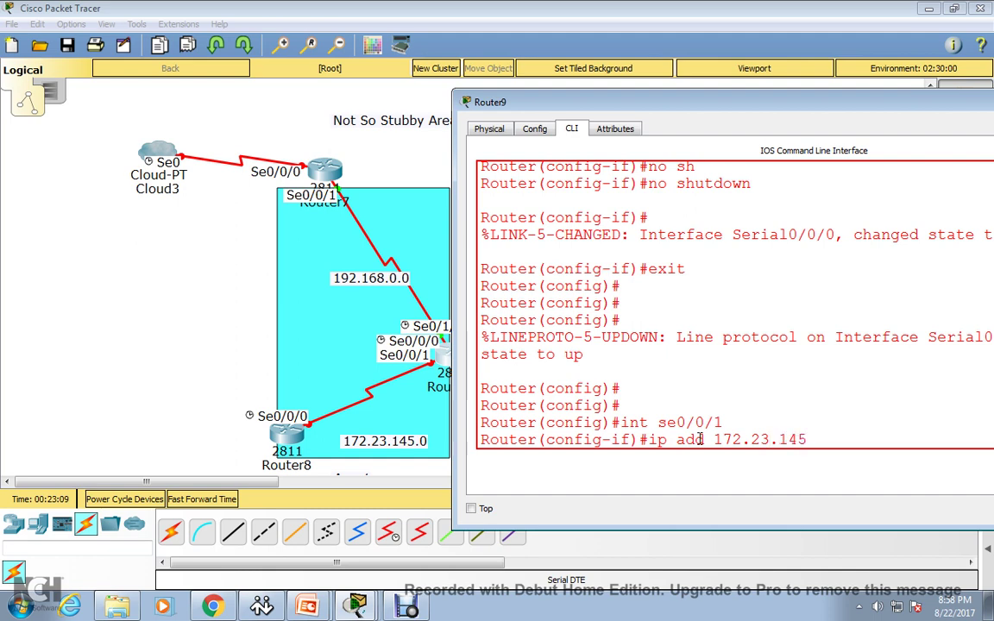
text(.2 255.255.255.0)
key(Return)
Enable Router9's interface se0/0/1 with no shutdown and close the router's window
text(no sh)
key(Tab)
key(Return)
key(Return)
key(Return)
key(Return)
key(Return)
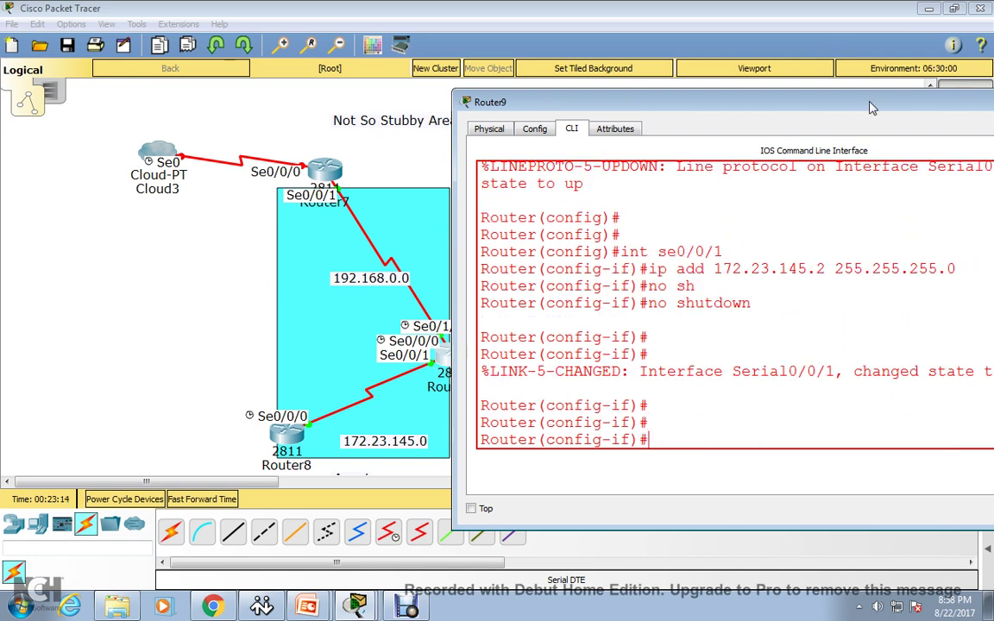
drag(807, 99, 674, 109)
click(976, 116)
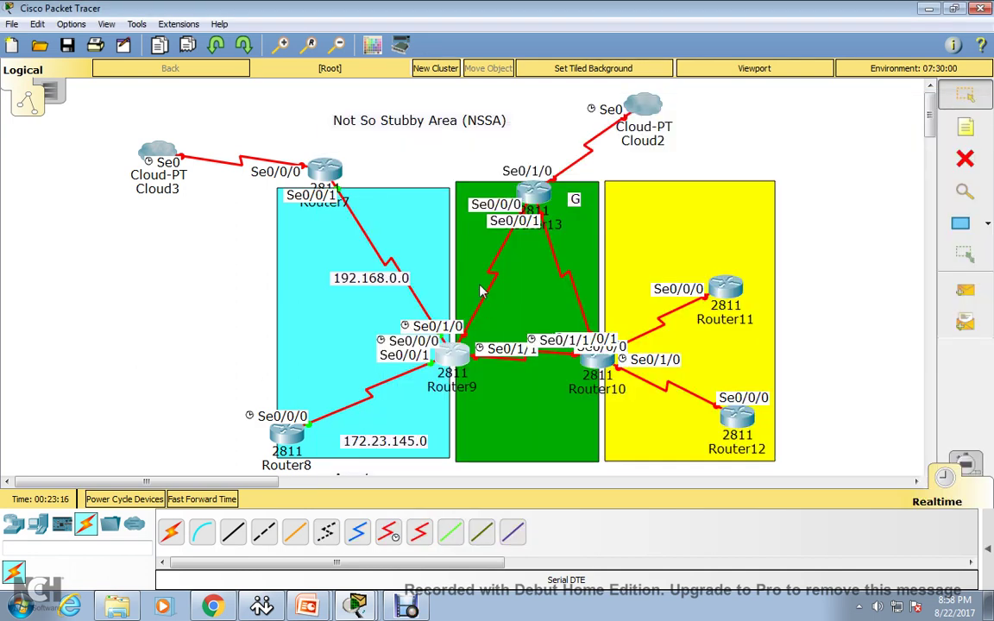
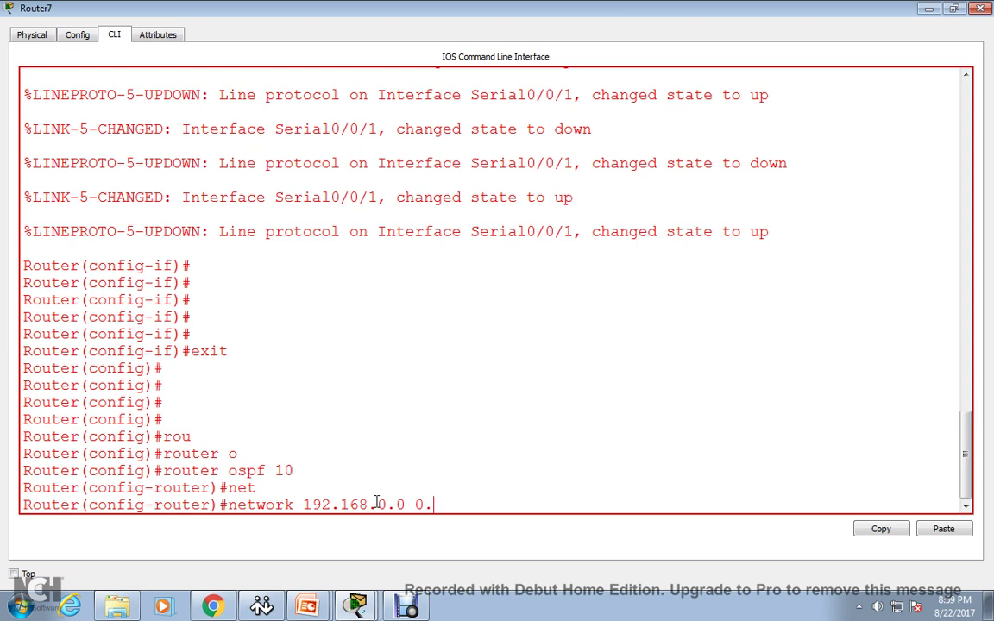
Advertise network 192.168.0.0 with wildcard mask 0.0.255.255 in area 1 under Router7's OSPF process 10 and close its window
text(.255.255)
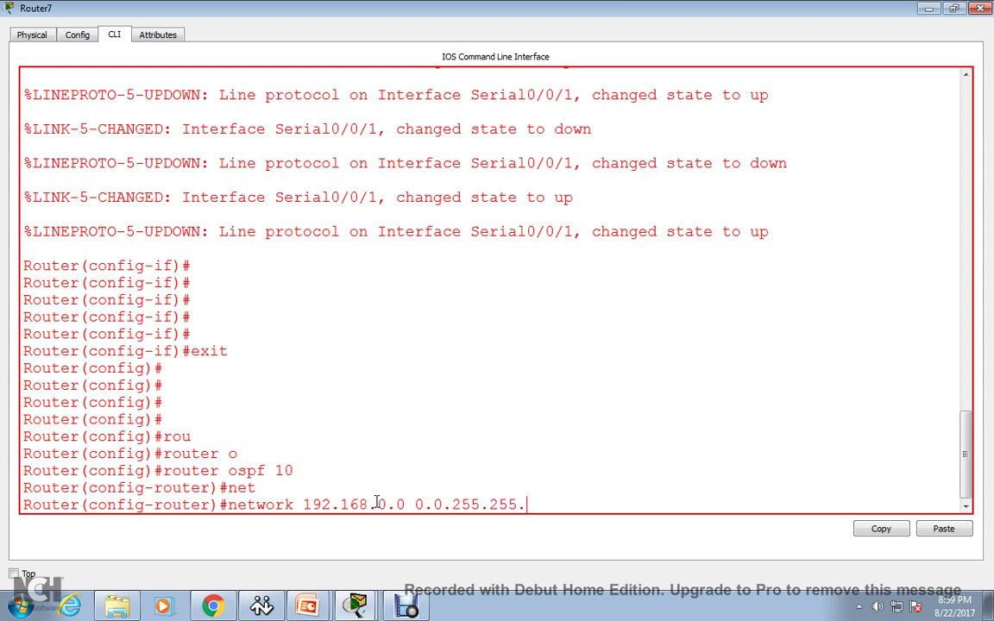
text( ar)
key(Tab)
text(1)
key(Return)
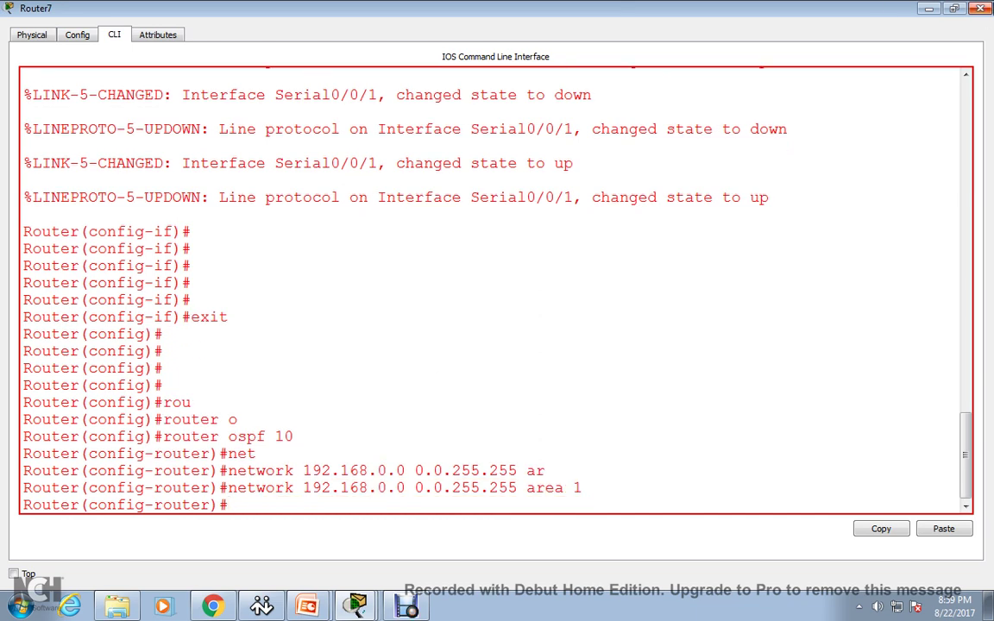
click(981, 7)
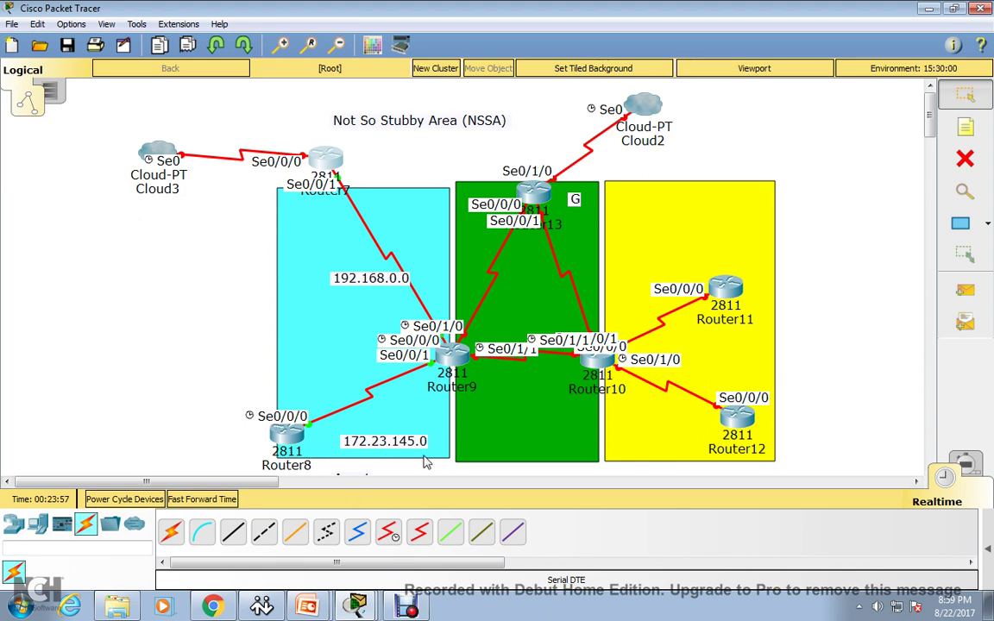
Reopen Router7's command-line interface and list the options available for area 1 in its OSPF router configuration
click(326, 158)
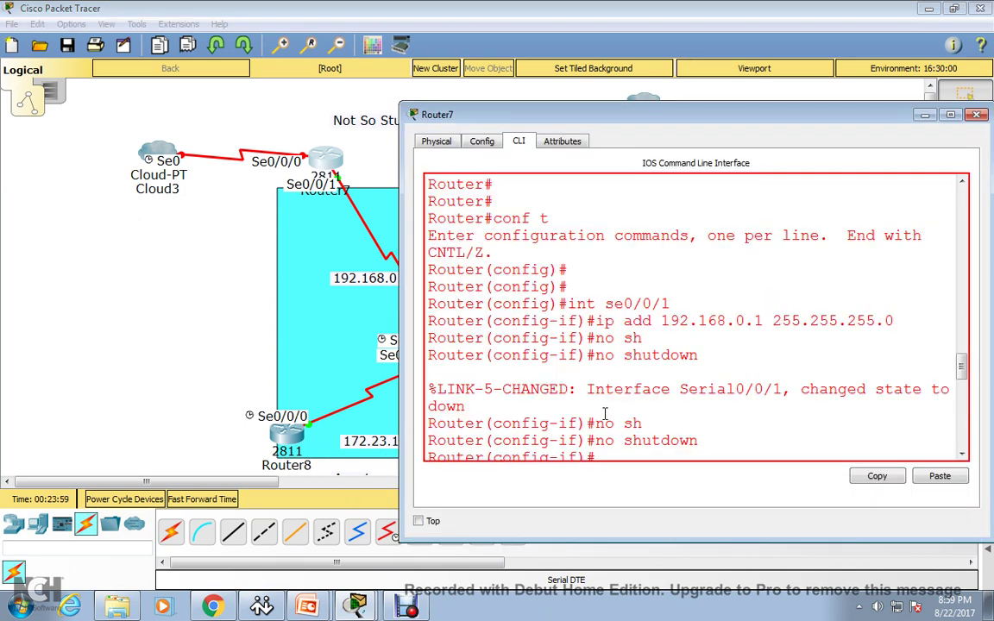
double_click(683, 119)
text(ar)
key(Tab)
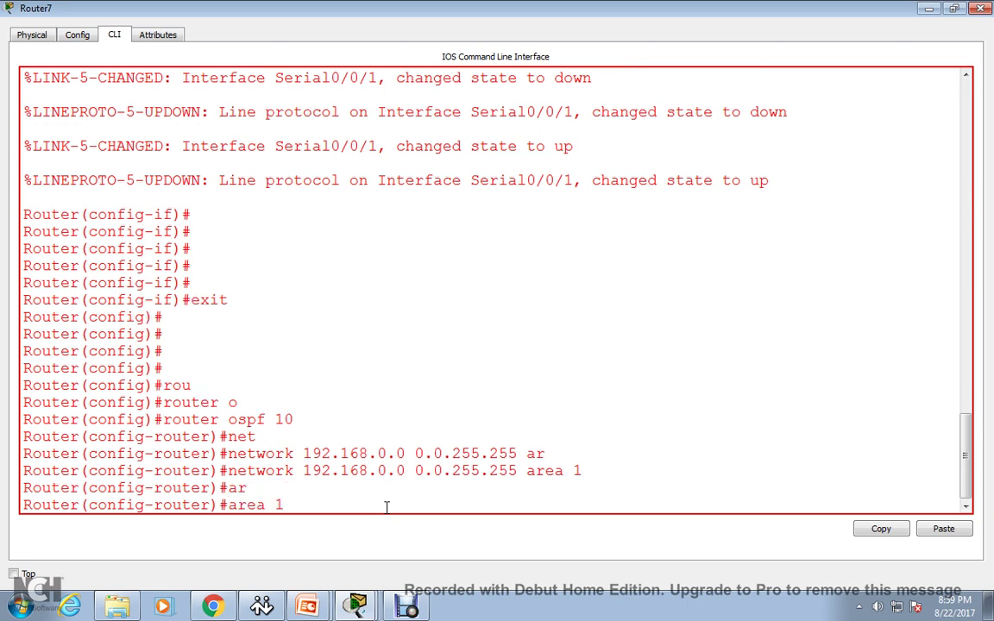
text(1 ?)
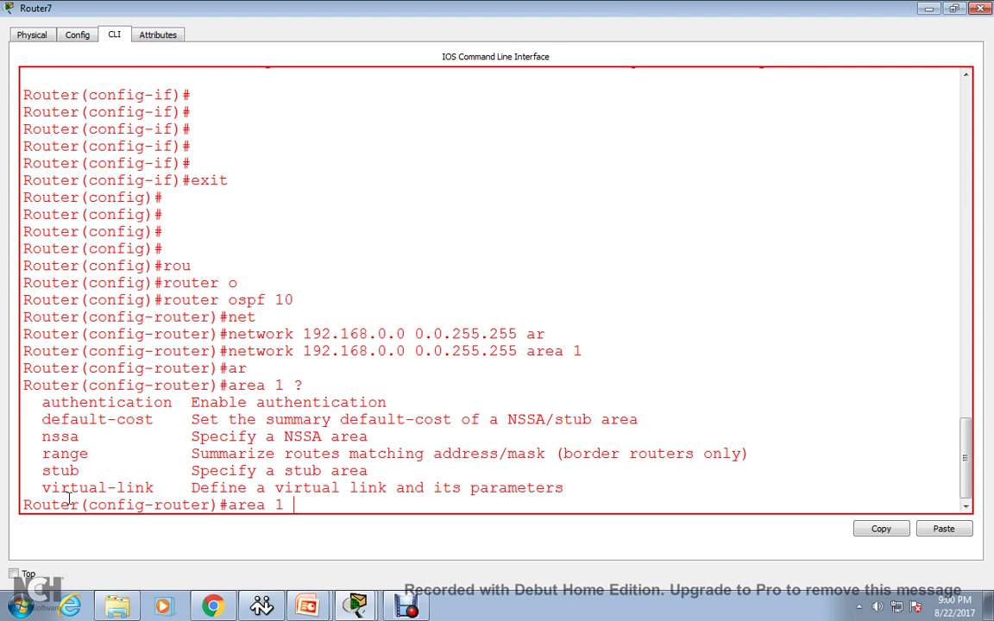
Examine the listed area 1 options, including virtual-link, stub, range, default-cost and nssa
drag(41, 487, 152, 486)
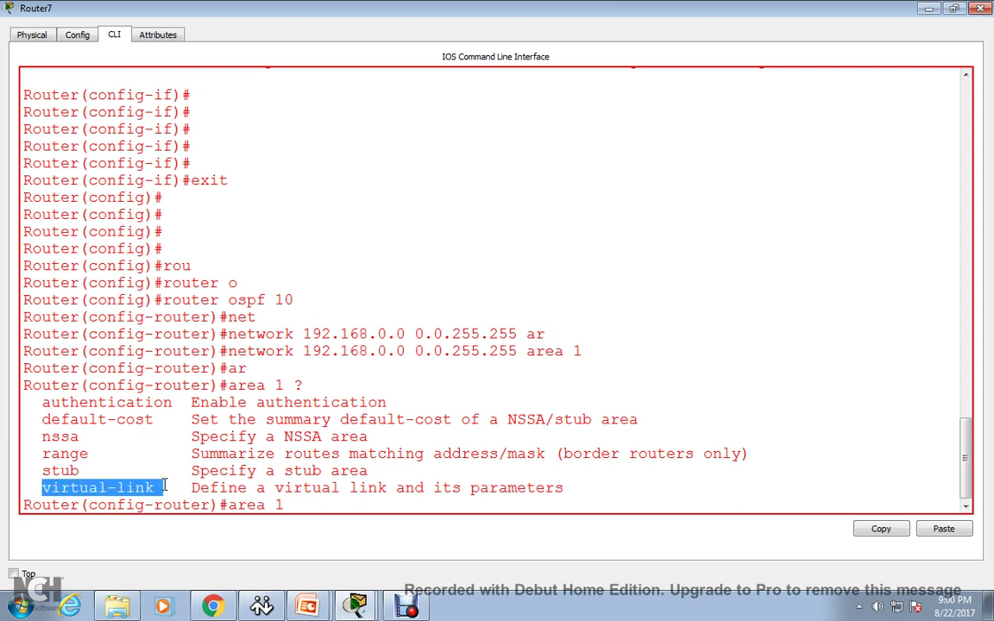
click(67, 470)
double_click(67, 470)
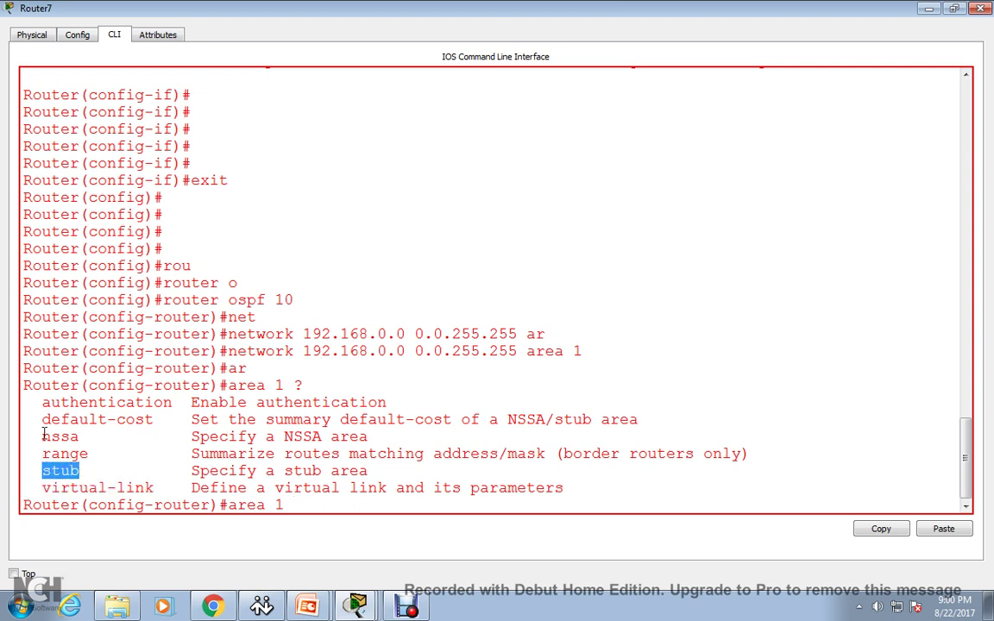
drag(39, 454, 95, 455)
drag(40, 419, 117, 420)
mouse_move(41, 436)
mouse_down()
mouse_move(97, 438)
mouse_move(44, 438)
mouse_up()
click(94, 451)
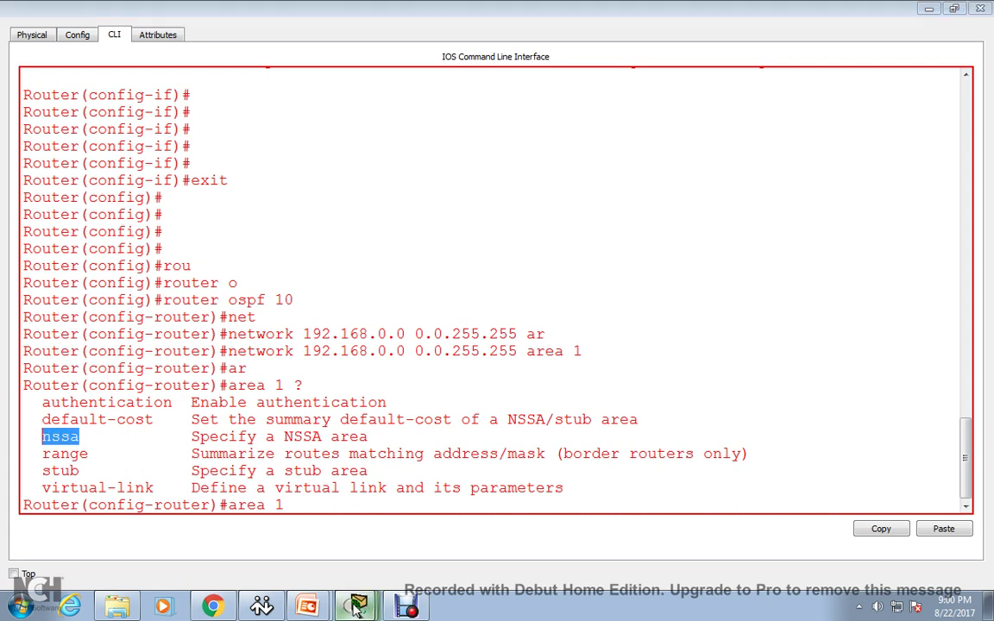
Define area 1 as nssa on Router7 and exit back to privileged EXEC mode
click(367, 505)
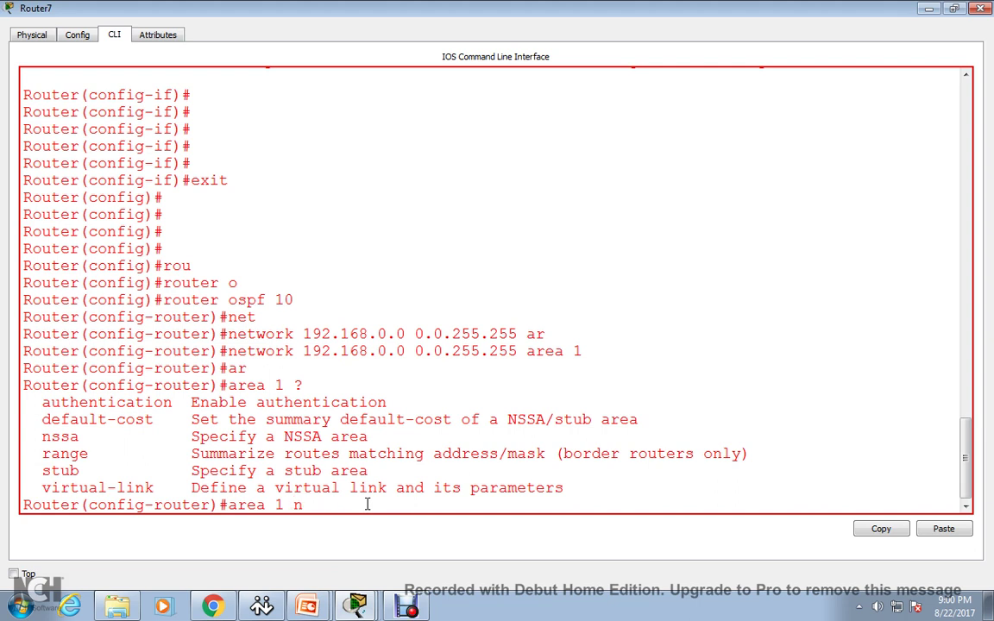
text(nssa)
key(Return)
text(exit)
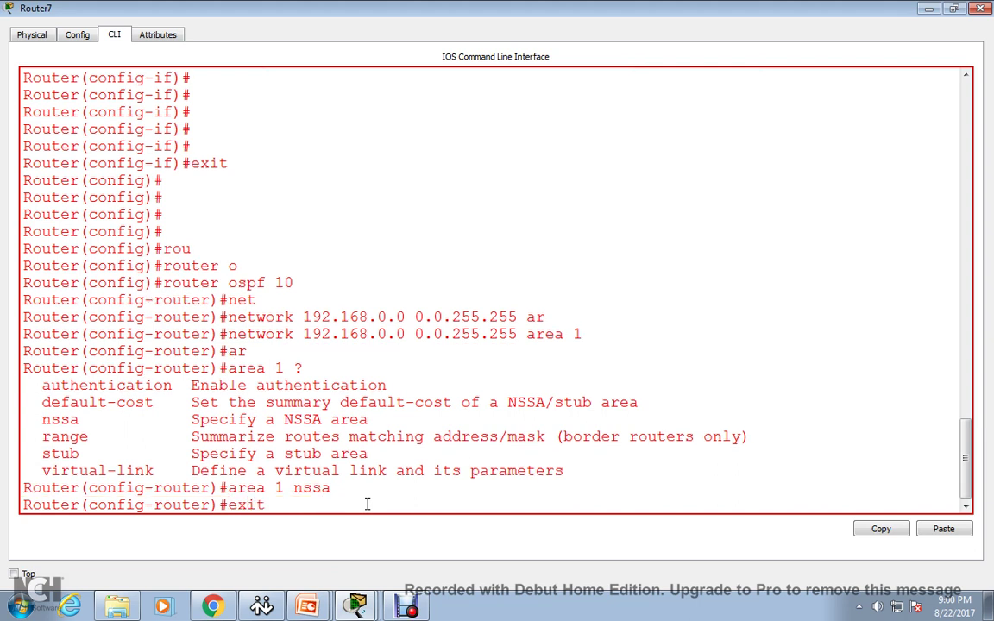
key(Return)
key(Return)
key(Return)
key(Return)
key(Return)
text(exit)
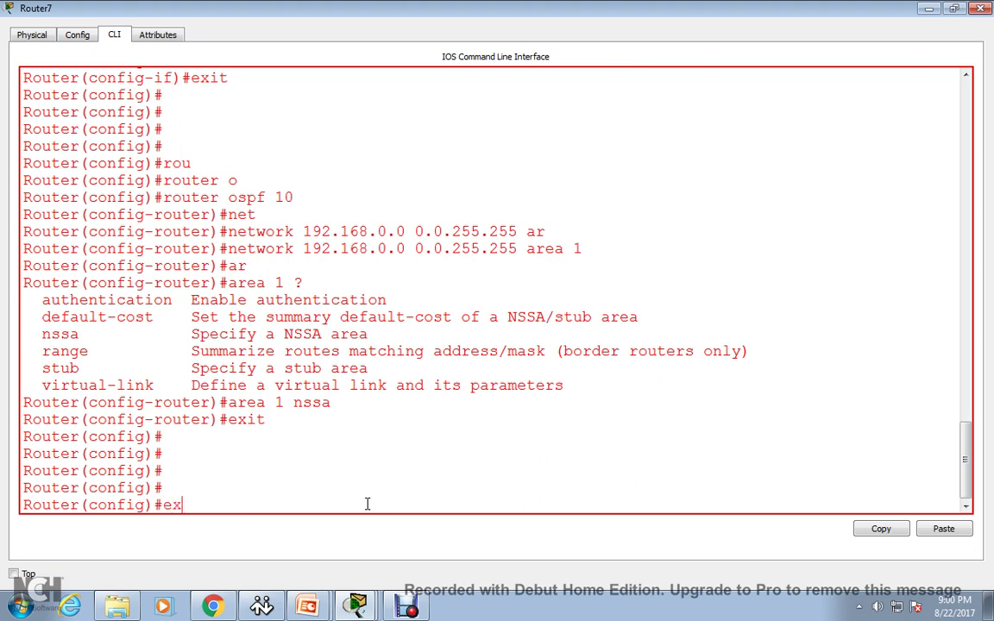
key(Return)
key(Return)
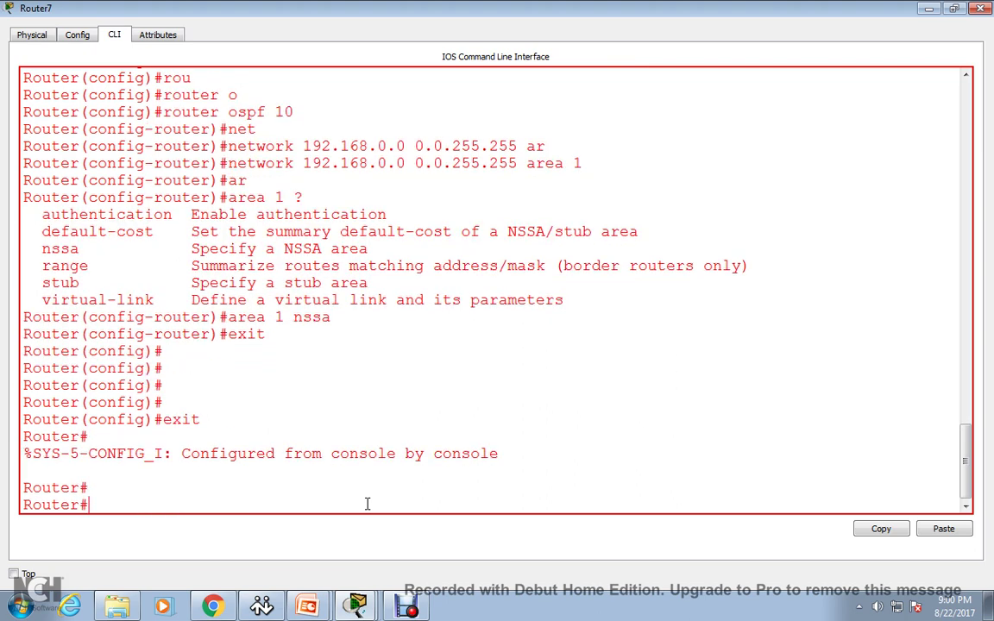
Display Router7's OSPF details with sh ip ospf, check the type of area 1, and minimize the router's window
text(sh ip os)
key(Tab)
key(Return)
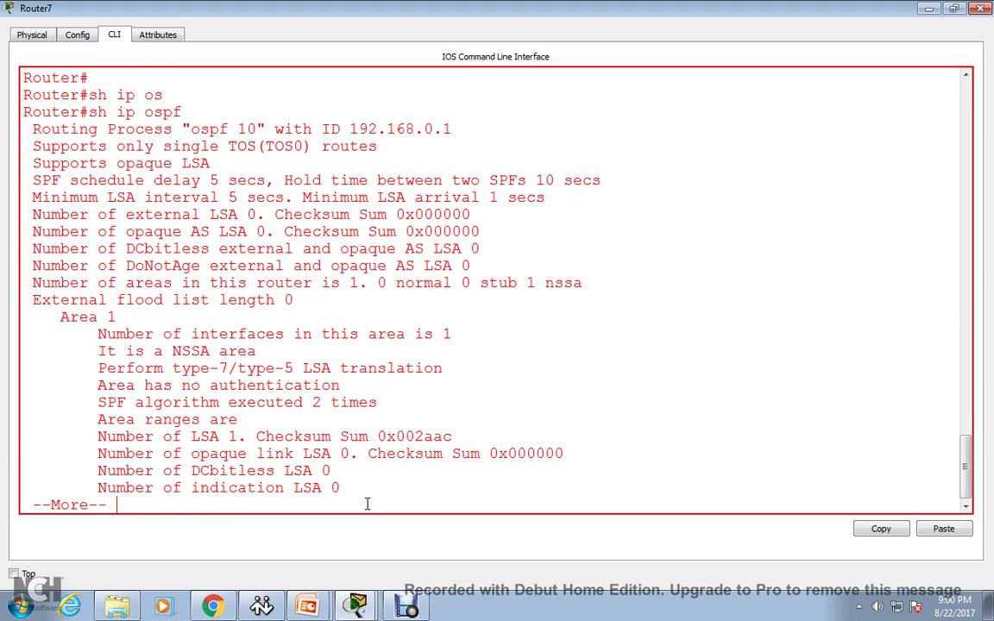
scroll(366, 503, up, 1)
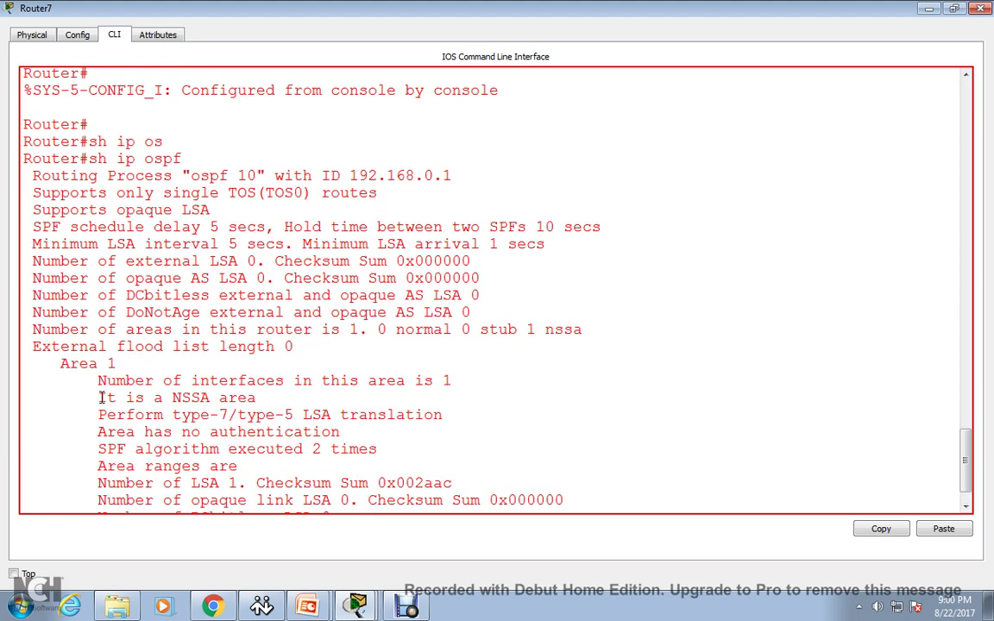
drag(98, 397, 257, 398)
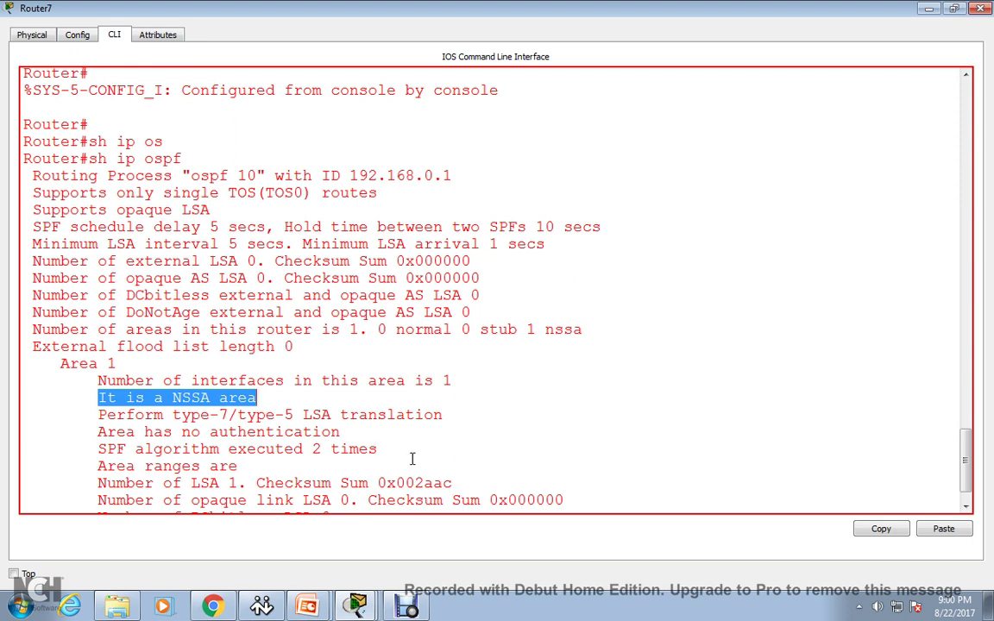
scroll(412, 459, down, 1)
scroll(412, 459, down, 1)
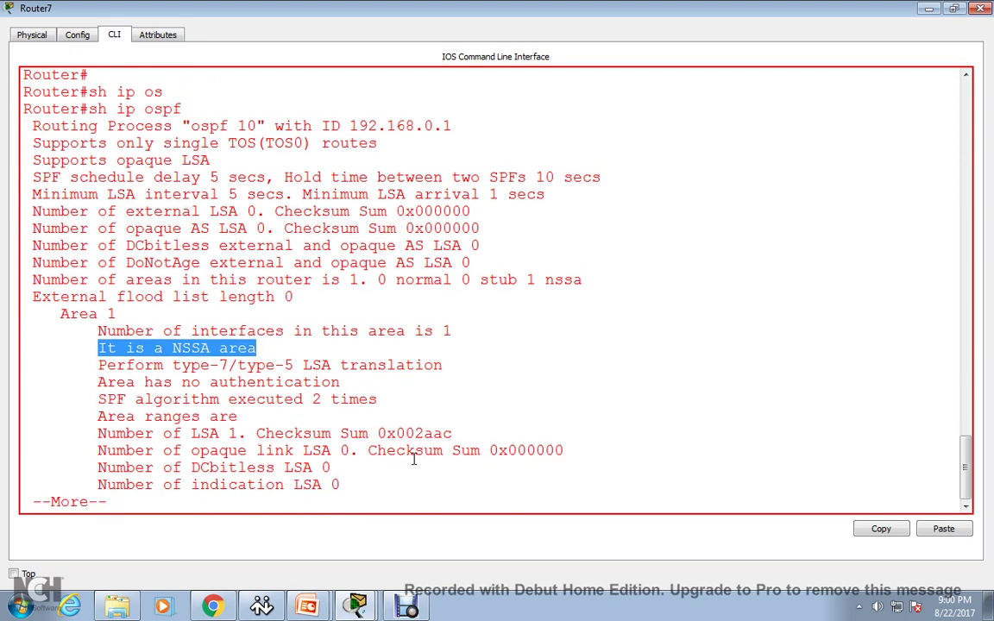
key(space)
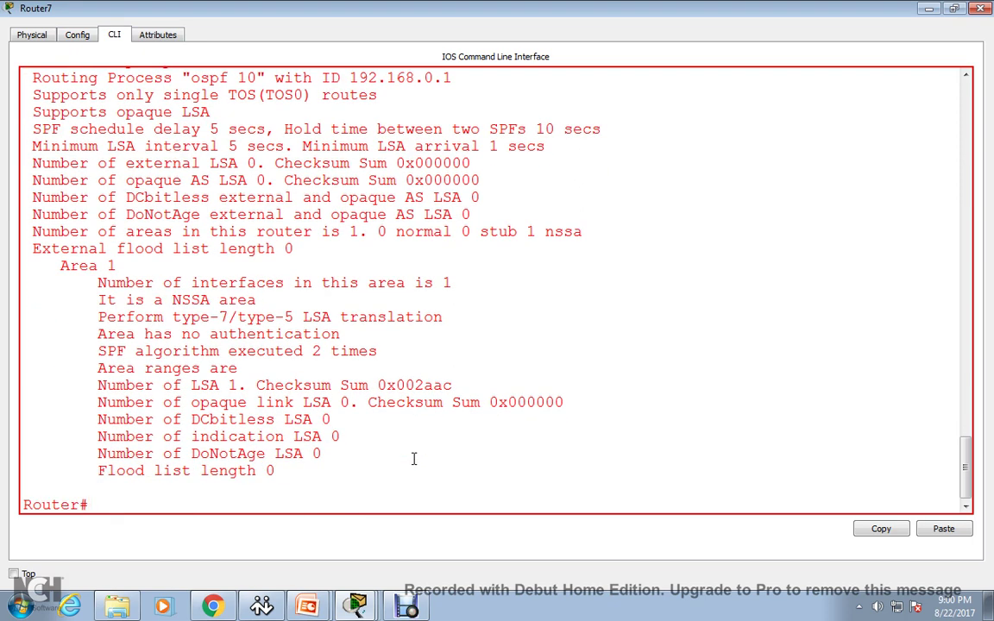
scroll(413, 459, up, 2)
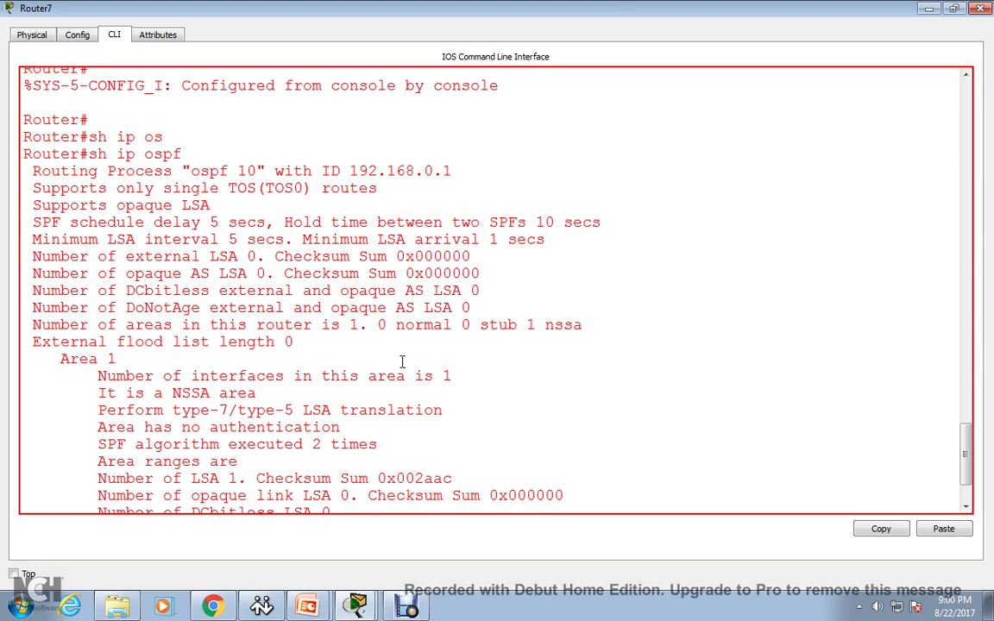
scroll(402, 361, up, 3)
scroll(438, 423, down, 3)
drag(97, 393, 257, 394)
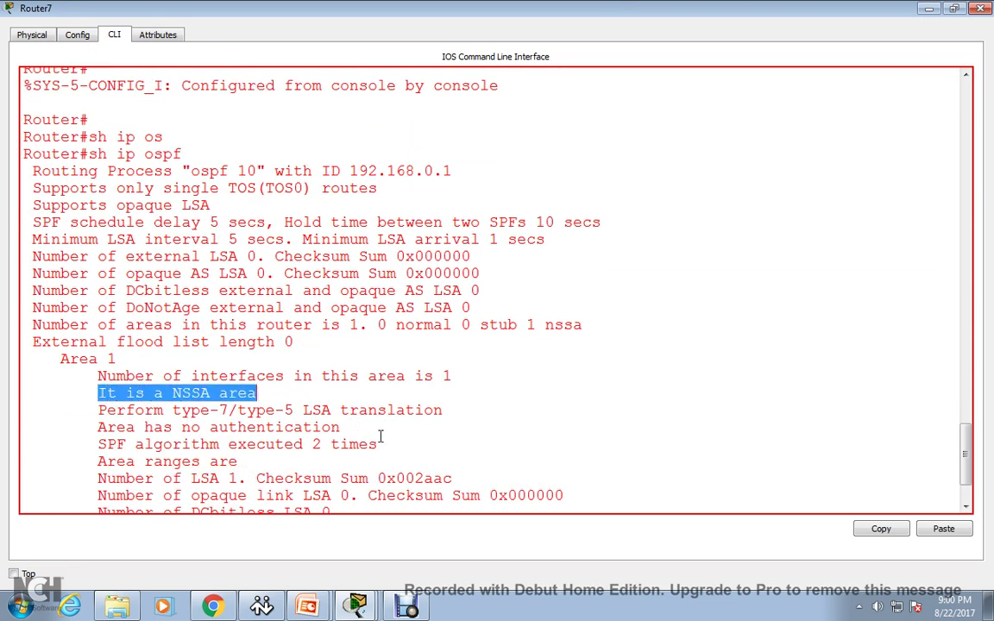
click(929, 10)
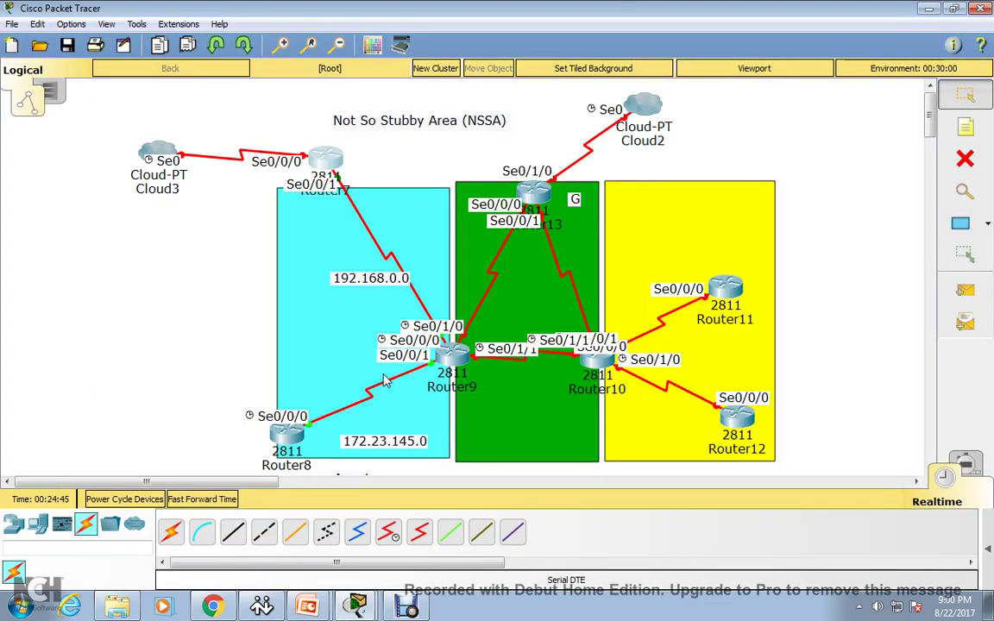
Reopen Router9's command-line interface and exit from interface configuration to global configuration mode
click(444, 352)
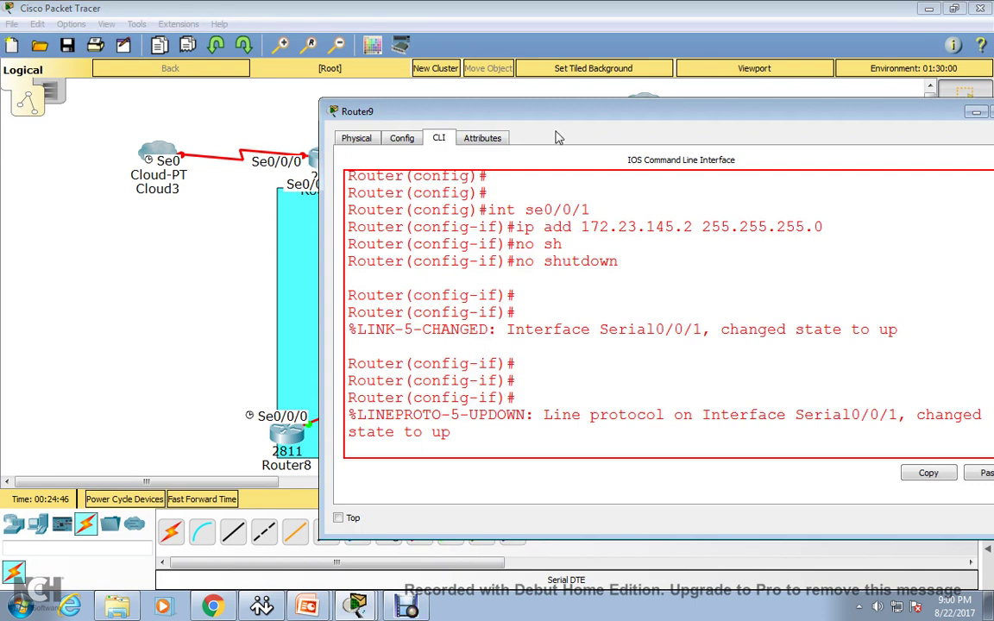
double_click(500, 109)
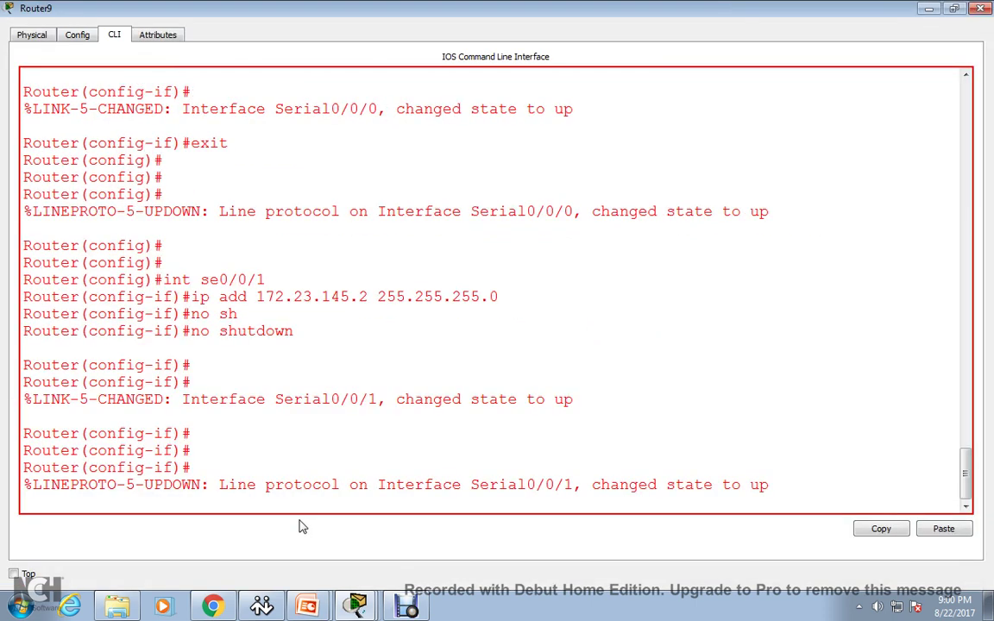
key(Return)
key(Return)
key(Return)
key(Return)
key(Return)
key(Return)
text(e)
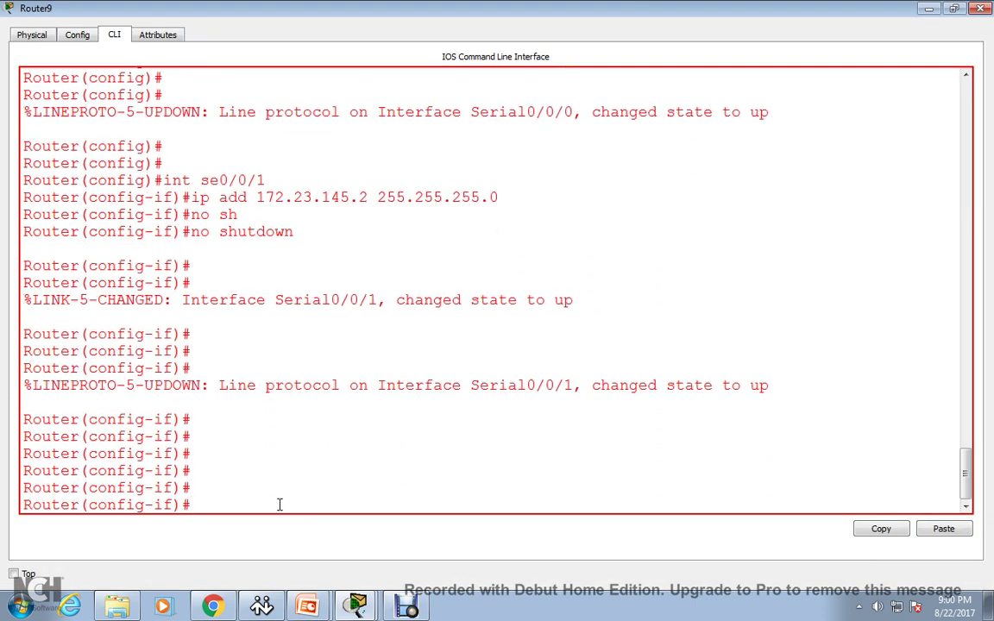
text(xit)
key(Return)
key(Return)
key(Return)
key(Return)
key(Return)
Start OSPF routing process 10 on Router9
text(rou)
key(Tab)
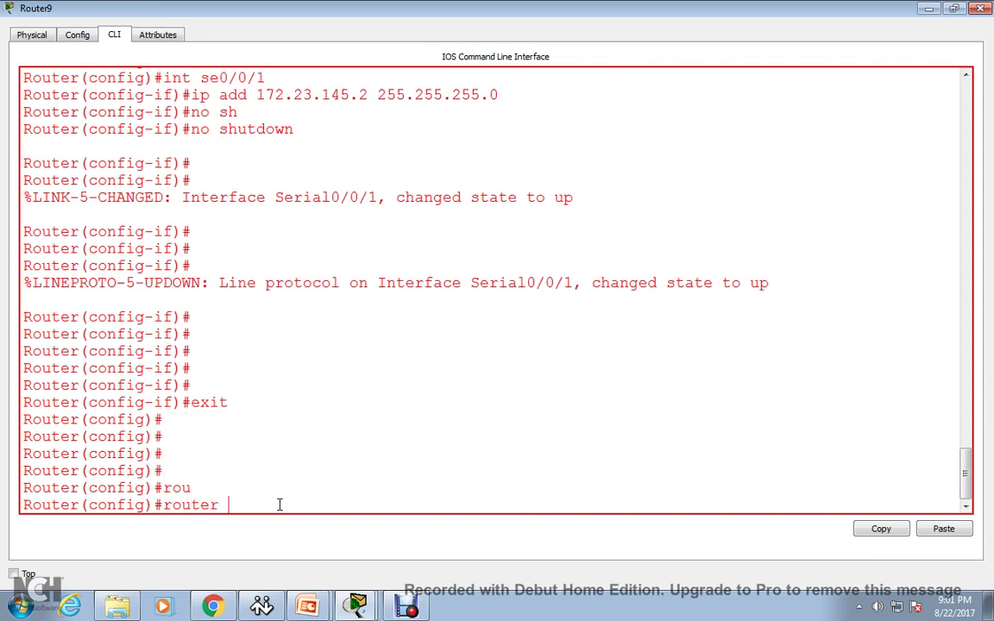
text(o)
key(Tab)
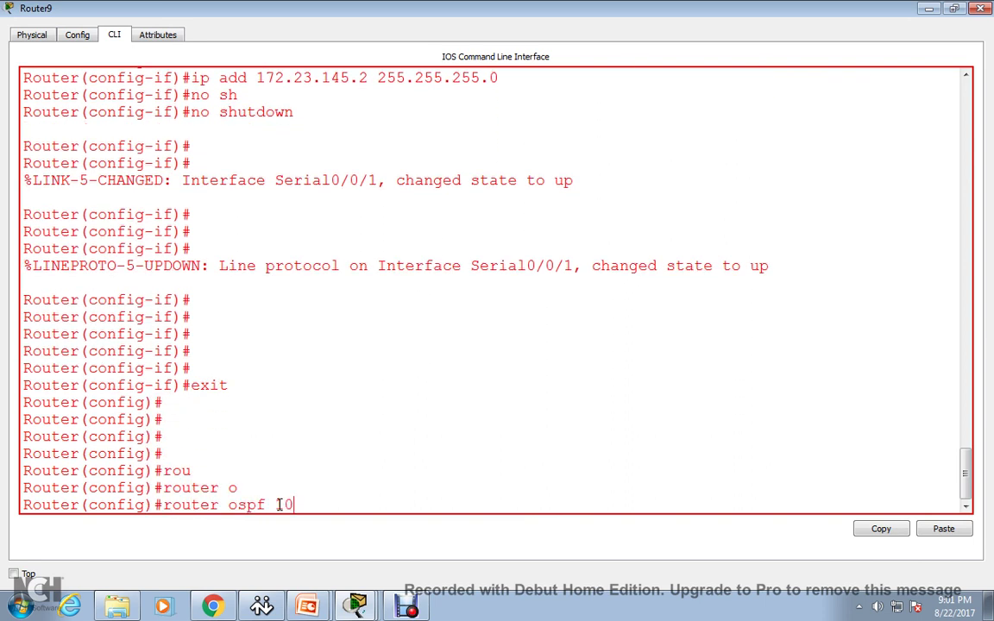
text(10)
key(Return)
Advertise network 192.168.0.0 with wildcard mask 0.0.255.255 in area 1 on Router9
text(net)
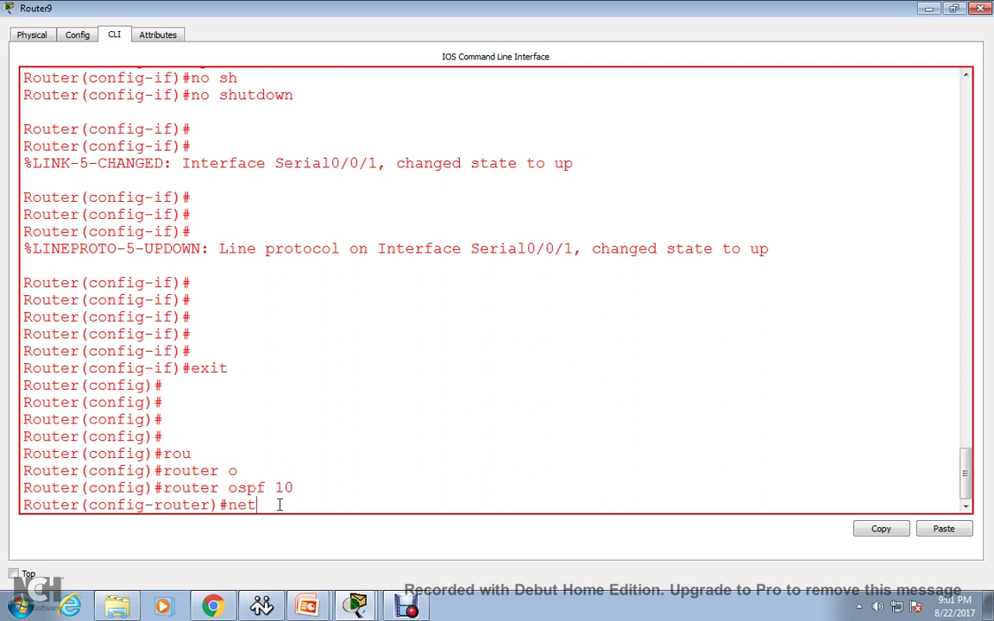
key(Tab)
text(192.)
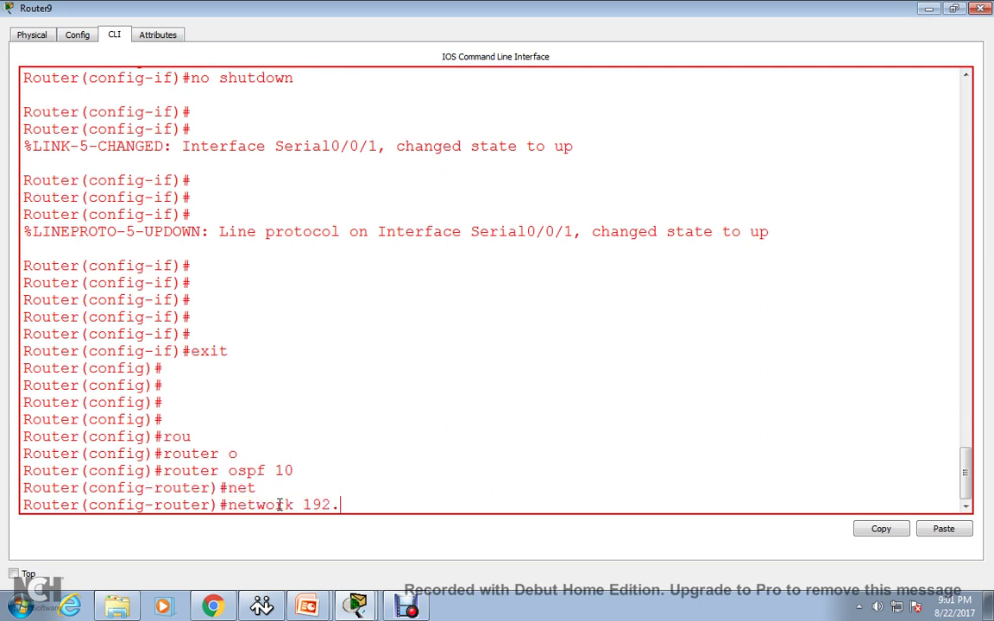
text(168.0.0.)
key(BackSpace)
text(2)
key(BackSpace)
text(0.0)
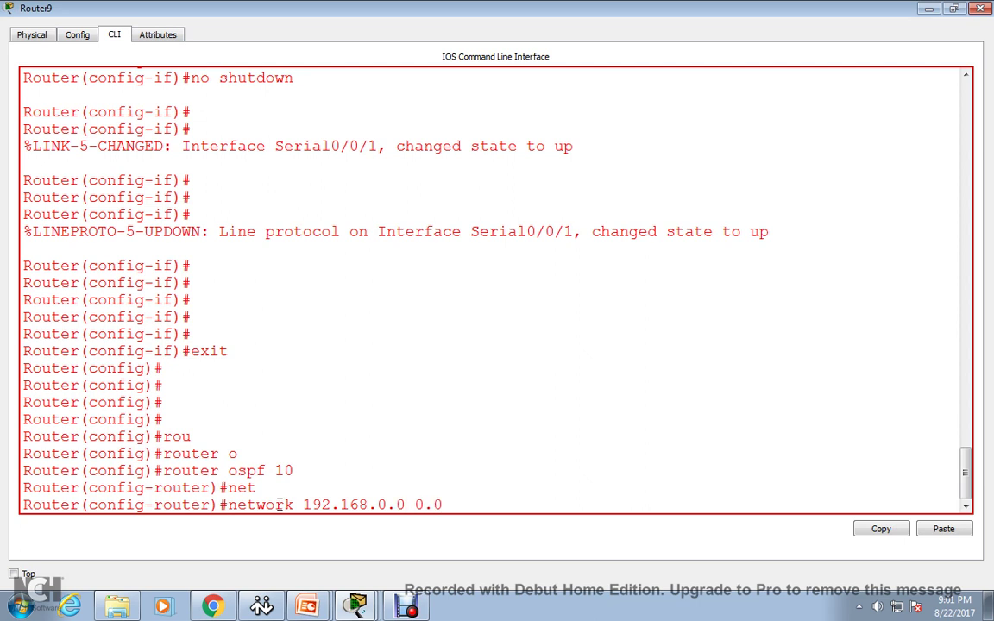
text(.255.255 ar)
key(Tab)
text(1)
key(Return)
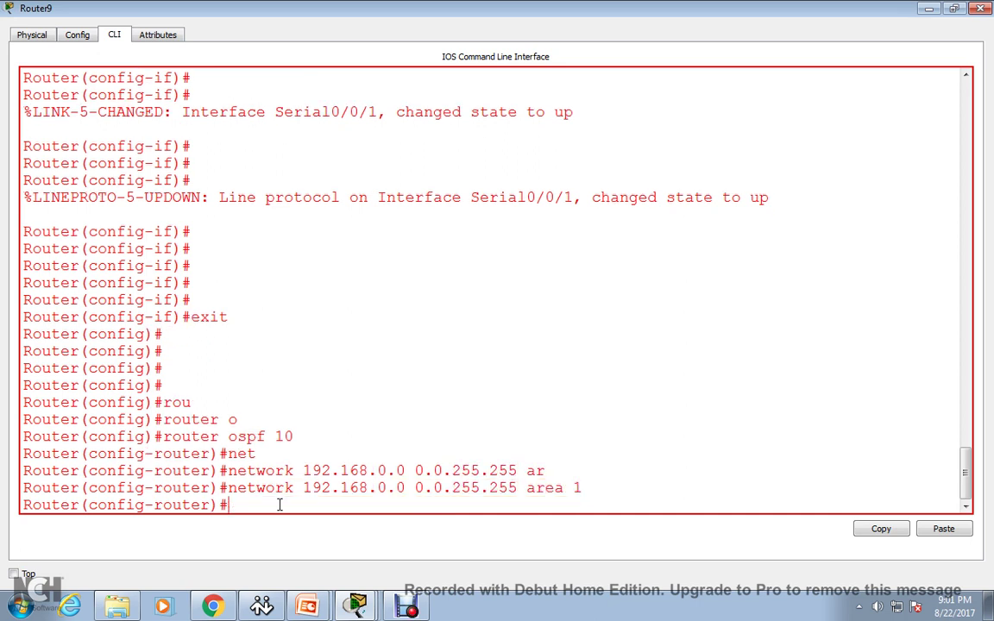
Reuse the previous network command to advertise 172.23.0.0 with wildcard mask 0.0.255.255 in area 1 on Router9
key(Up)
key(Left)
key(Left)
key(Left)
key(Left)
key(Left)
key(Left)
key(Left)
key(Left)
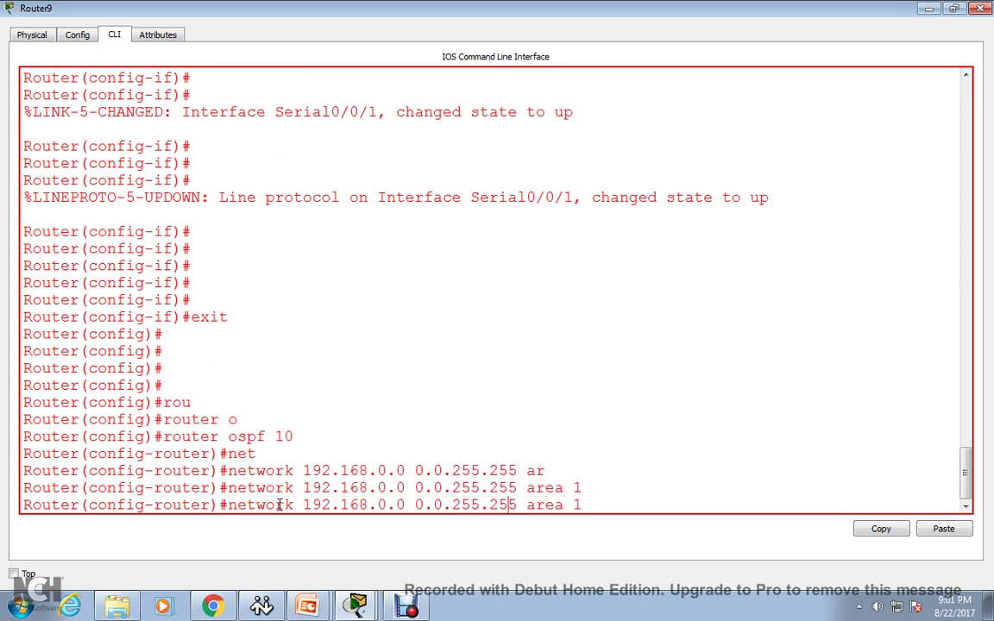
key(BackSpace)
key(BackSpace)
key(BackSpace)
key(BackSpace)
key(BackSpace)
key(BackSpace)
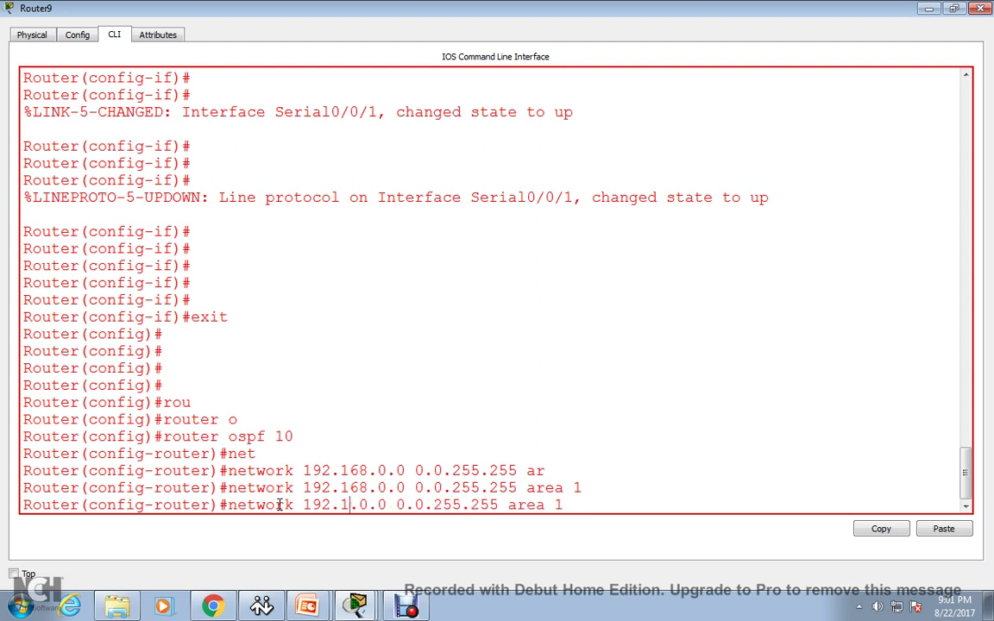
text(72.23.)
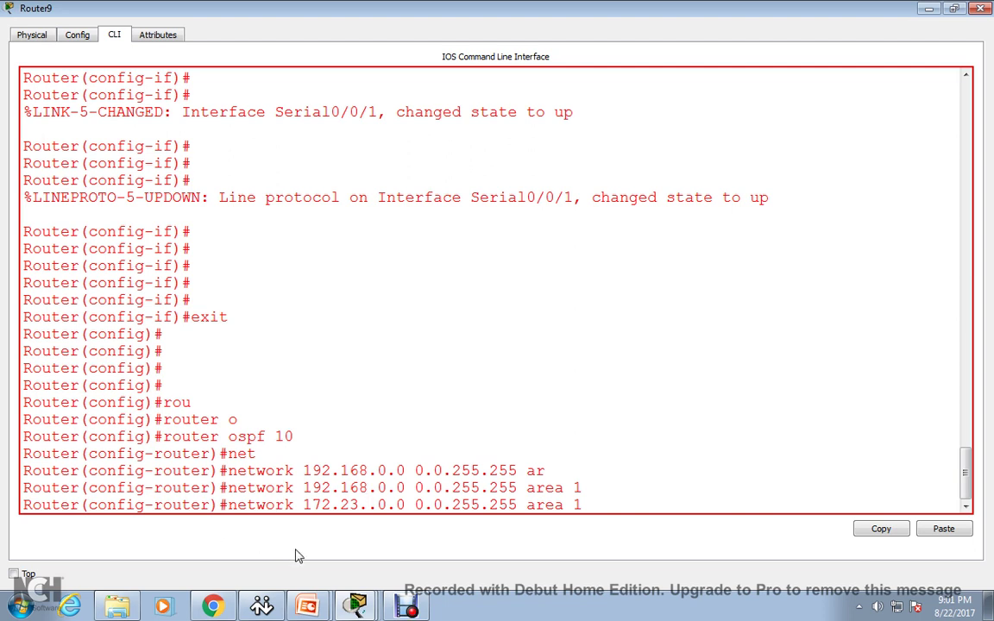
key(BackSpace)
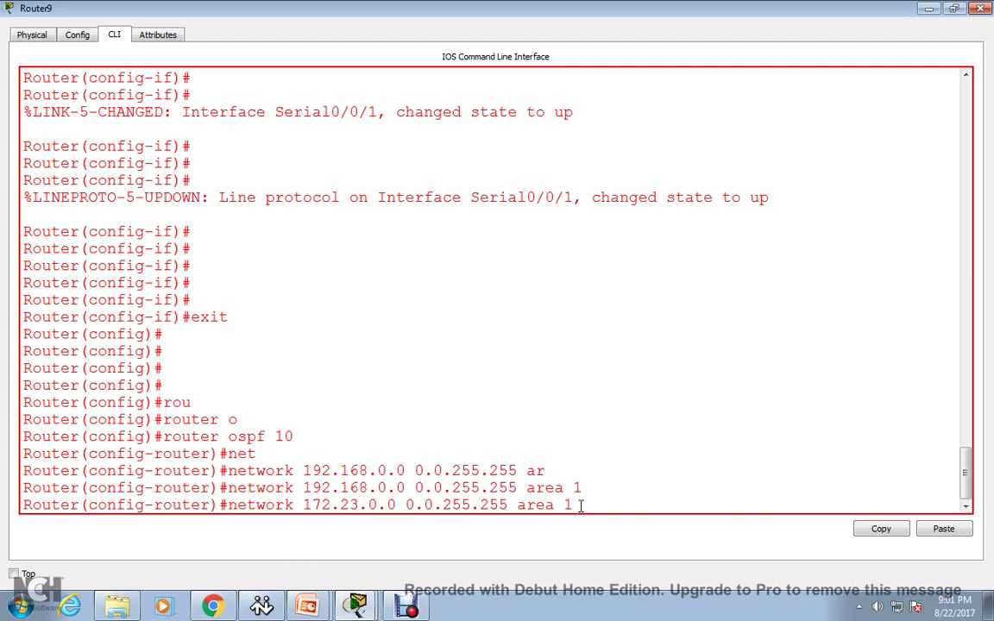
key(Return)
Define area 1 as nssa under Router9's OSPF process 10
text(ar)
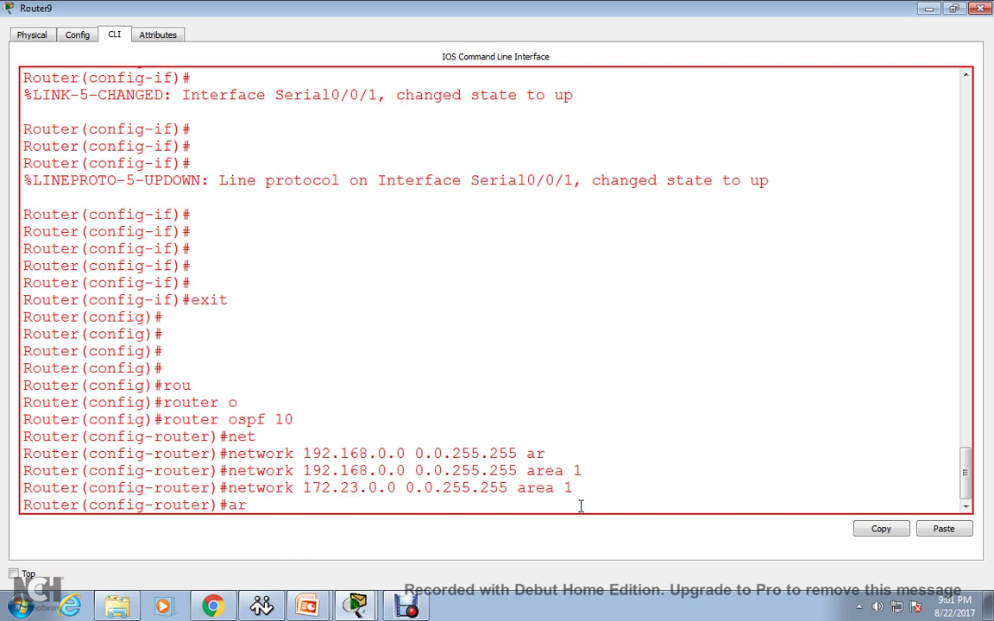
key(Tab)
text(1)
key(Tab)
text(nss)
key(Tab)
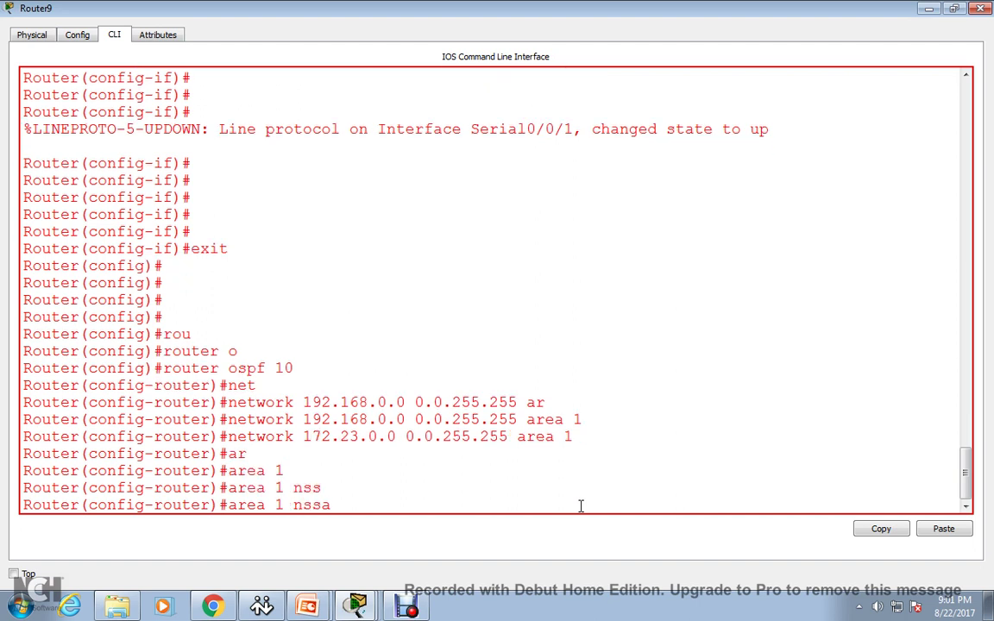
key(Return)
key(Return)
key(Return)
key(Return)
key(Return)
Exit Router9's router and global configuration modes to return to privileged EXEC mode
text(exit)
key(Return)
key(Return)
key(Return)
key(Return)
text(exit)
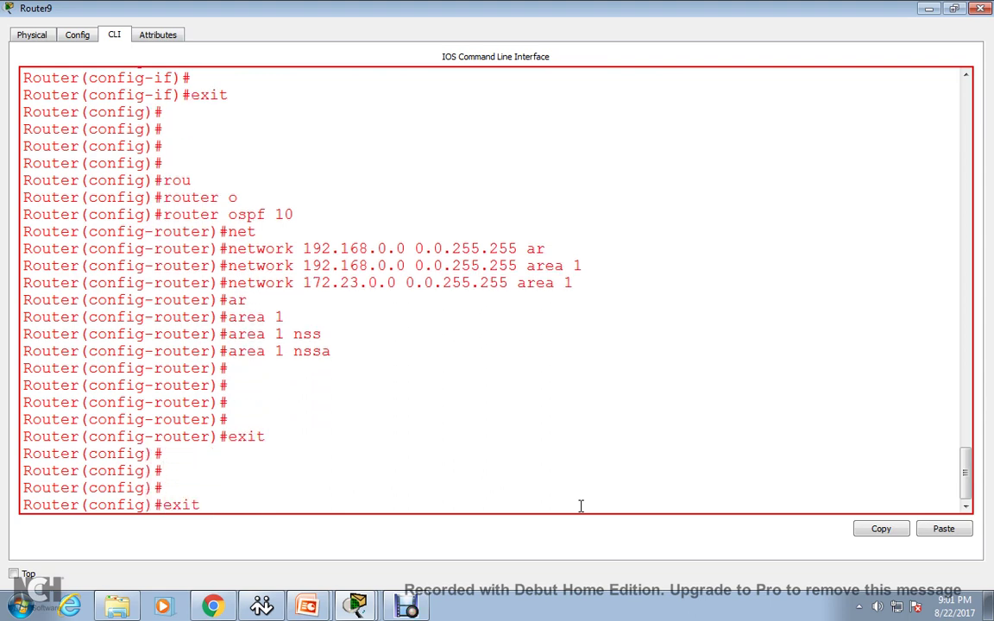
key(Return)
key(Return)
key(Return)
Display Router9's OSPF details with sh ip ospf to check the type of area 1
text(sh ip os)
key(Tab)
key(Return)
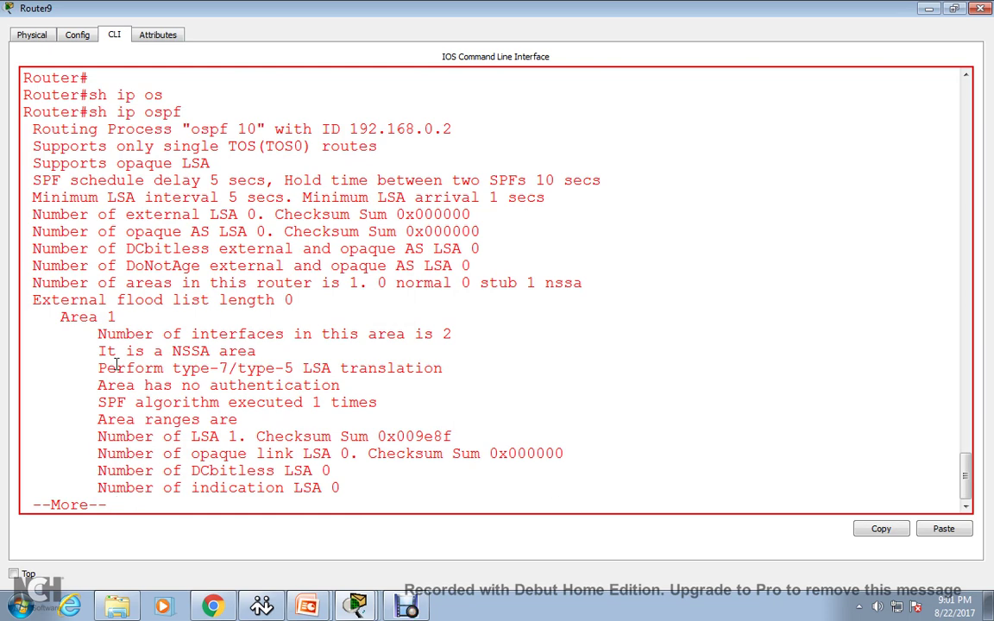
Examine the area 1 type line and the Serial0/0/0 neighbor adjacency message in Router9's OSPF output
drag(99, 351, 256, 352)
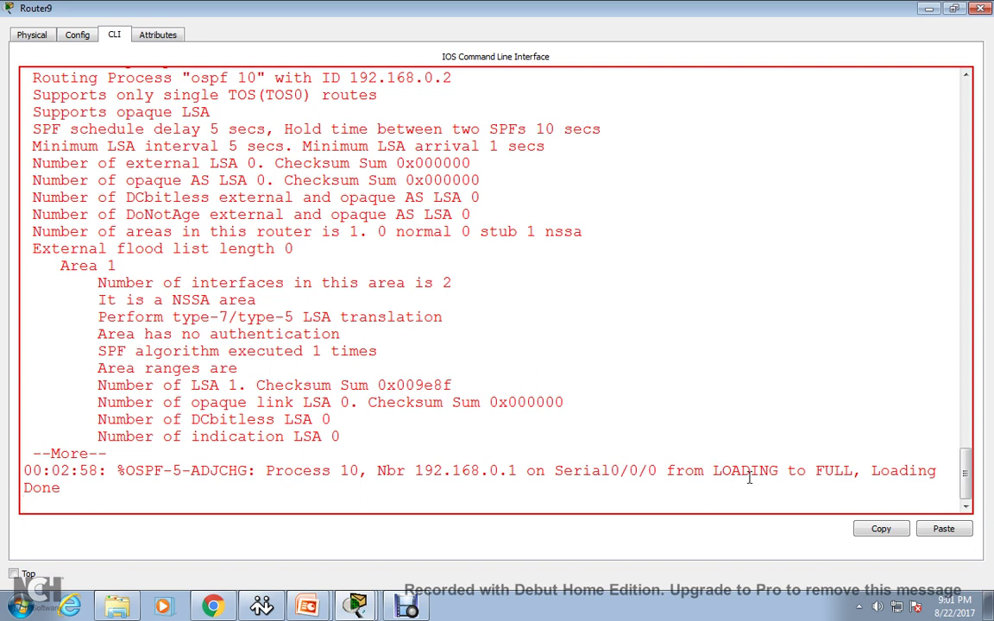
drag(668, 470, 940, 471)
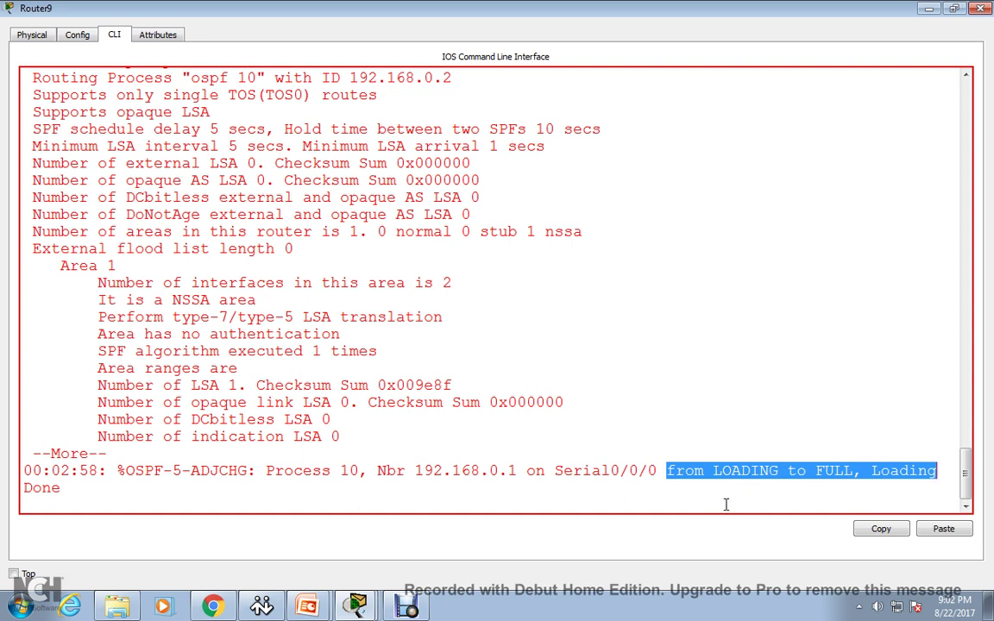
click(661, 495)
double_click(668, 473)
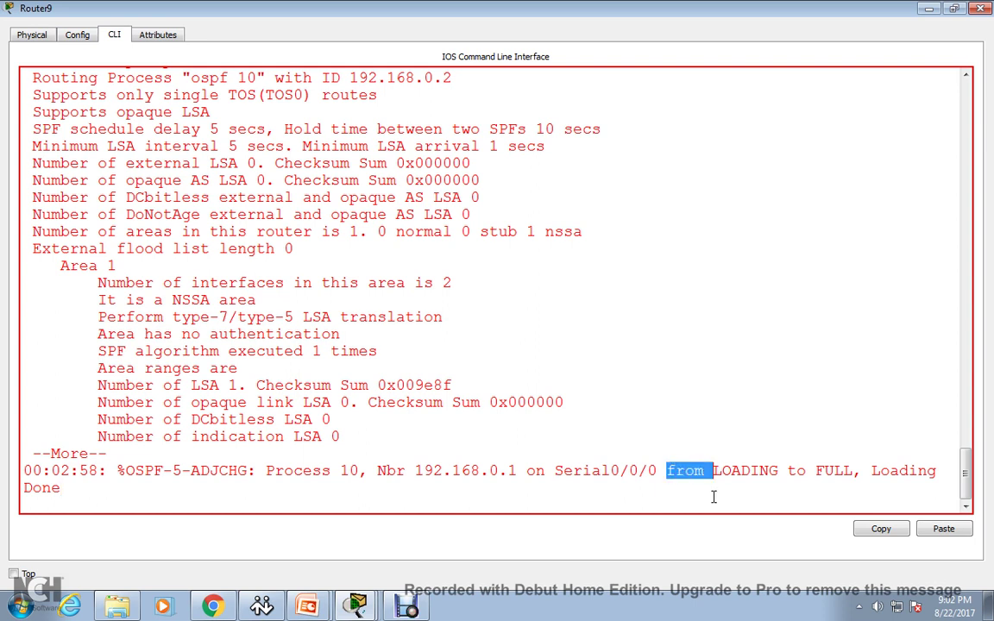
click(726, 549)
drag(940, 468, 723, 454)
click(715, 498)
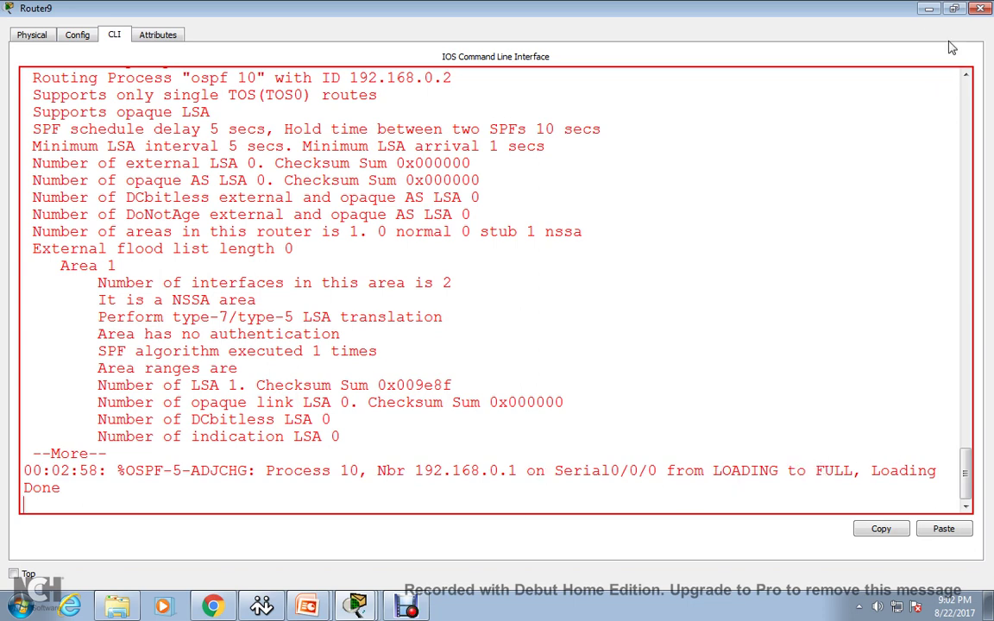
Minimize Router9's window and open Router8's command line in a maximized window
click(928, 11)
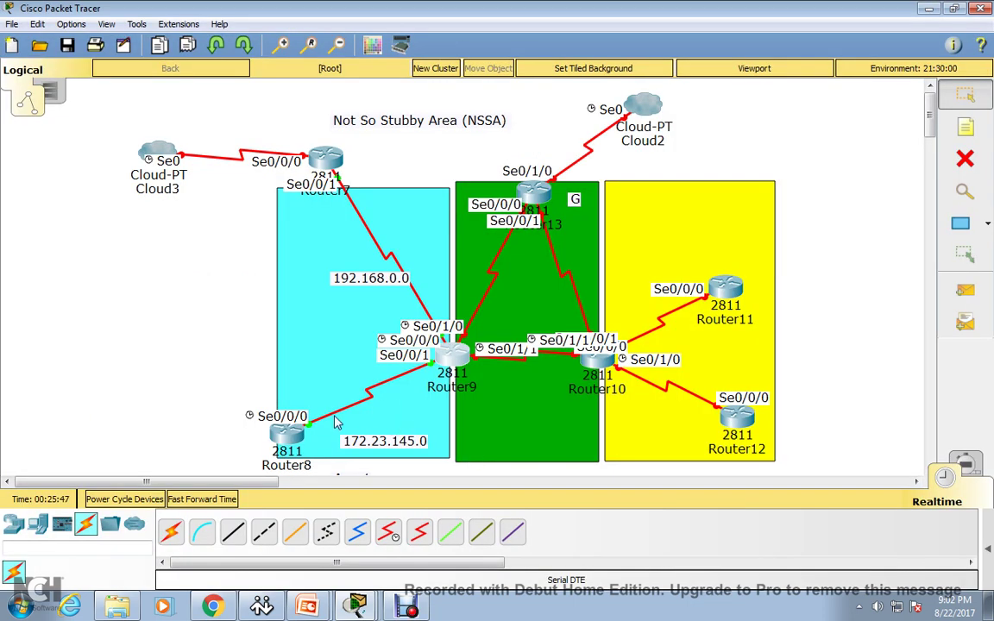
click(289, 436)
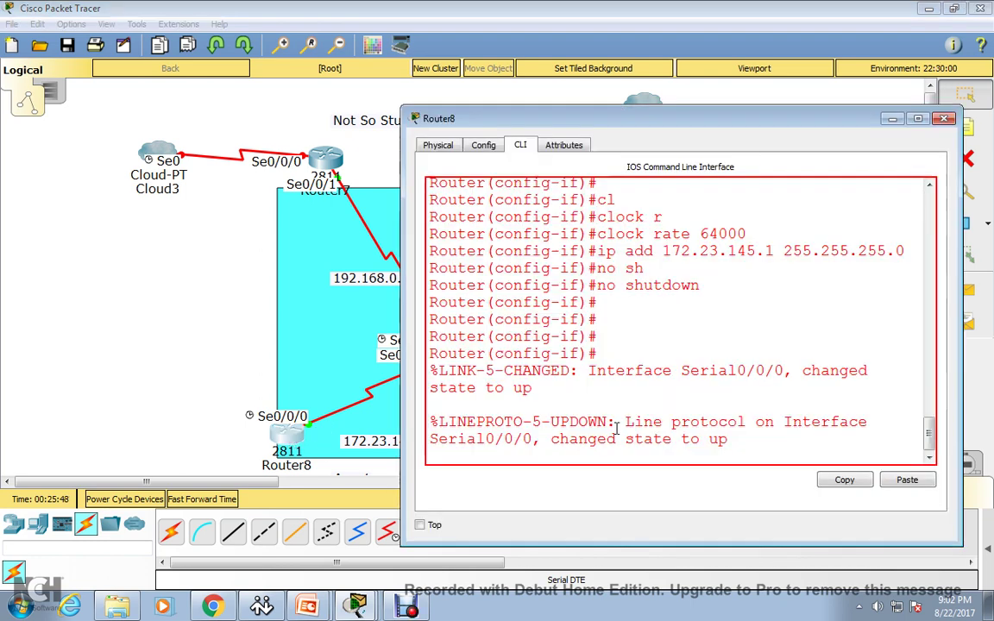
double_click(641, 125)
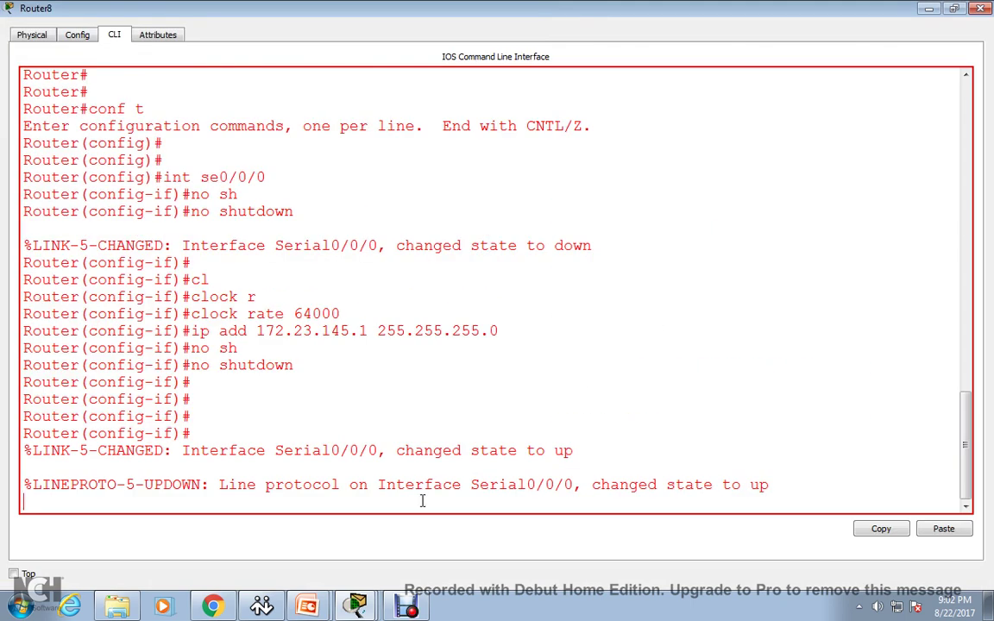
End Router8's interface configuration mode to return to privileged EXEC mode
key(Return)
key(Return)
key(Return)
key(Return)
text(end)
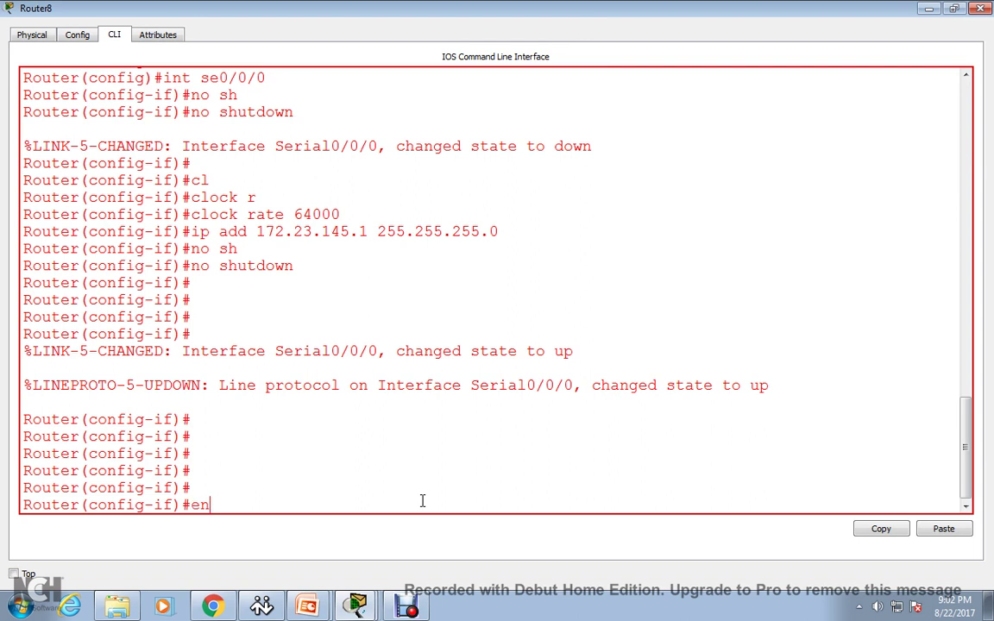
key(Return)
key(Return)
key(Return)
key(Return)
key(Return)
Run sh ip ospf on Router8 to check whether OSPF is already configured
text(sh ip os)
key(Tab)
key(Return)
key(Return)
key(Return)
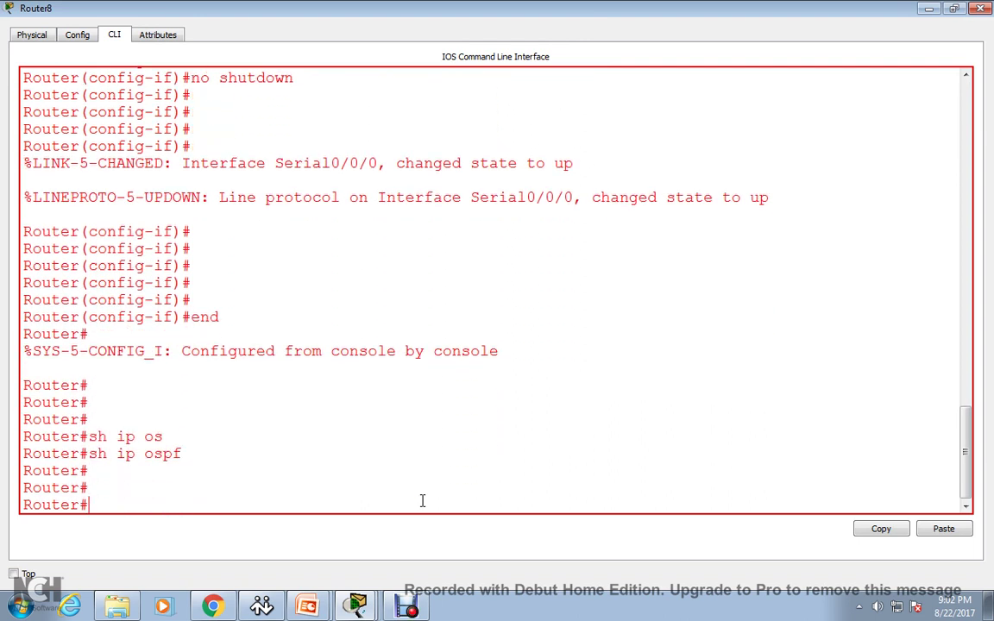
Enter global configuration mode on Router8 and start OSPF process 10
text(conf t)
key(Return)
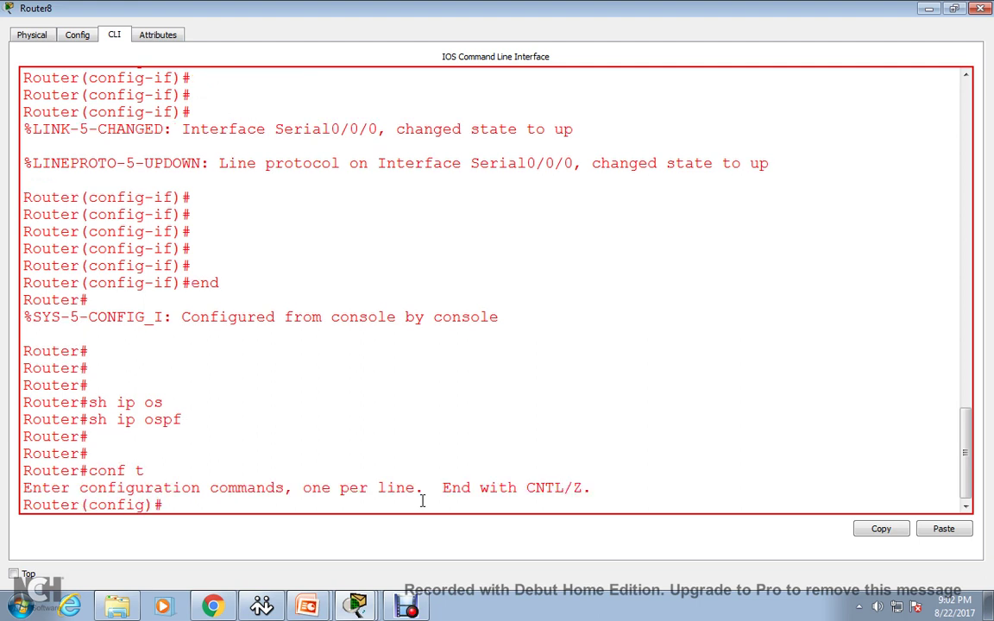
key(Return)
key(Return)
key(Return)
text(rou)
key(Tab)
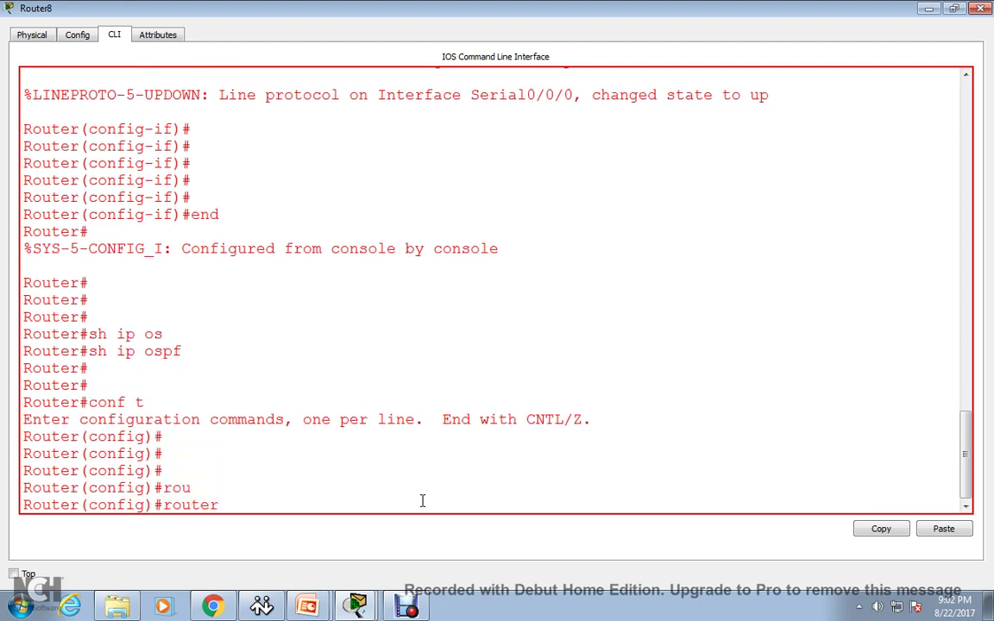
text(o)
key(Tab)
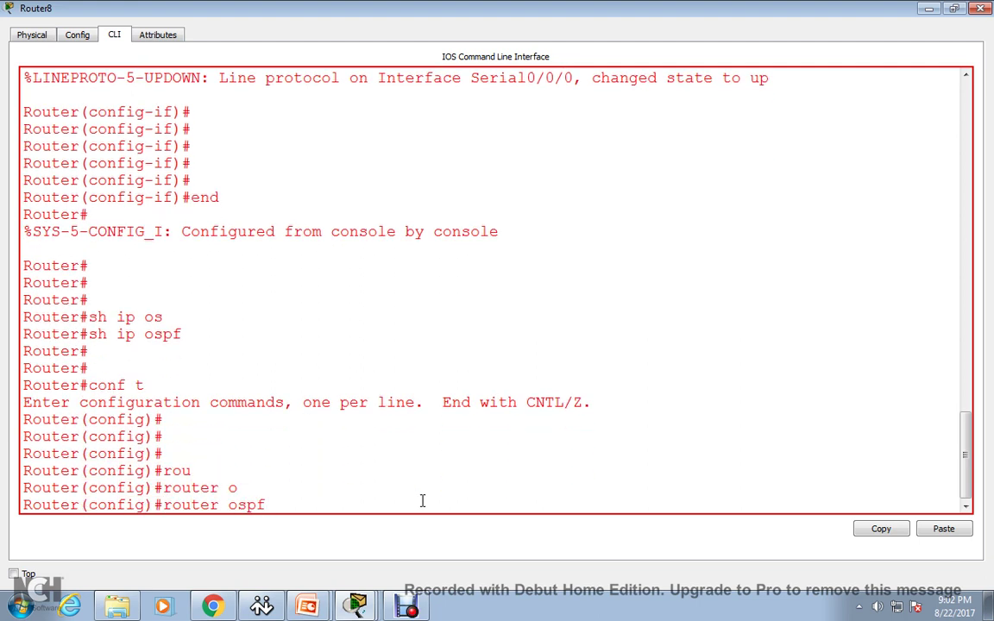
text(10)
key(Return)
Advertise network 172.23.0.0 with wildcard mask 0.0.255.255 in area 1 on Router8
text(net)
key(Tab)
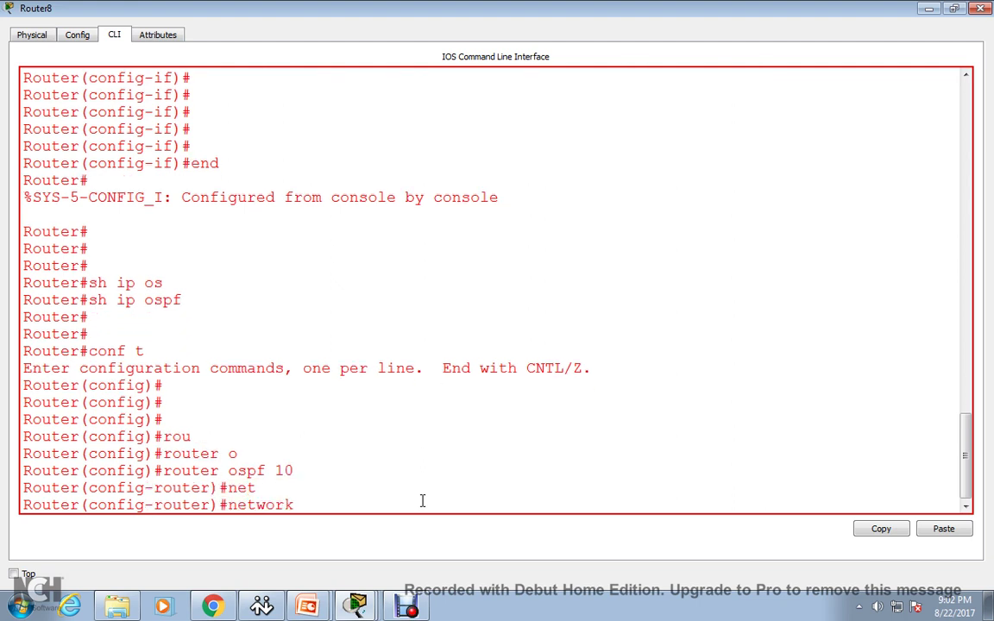
text(172.23.0.0.0.0.255.255)
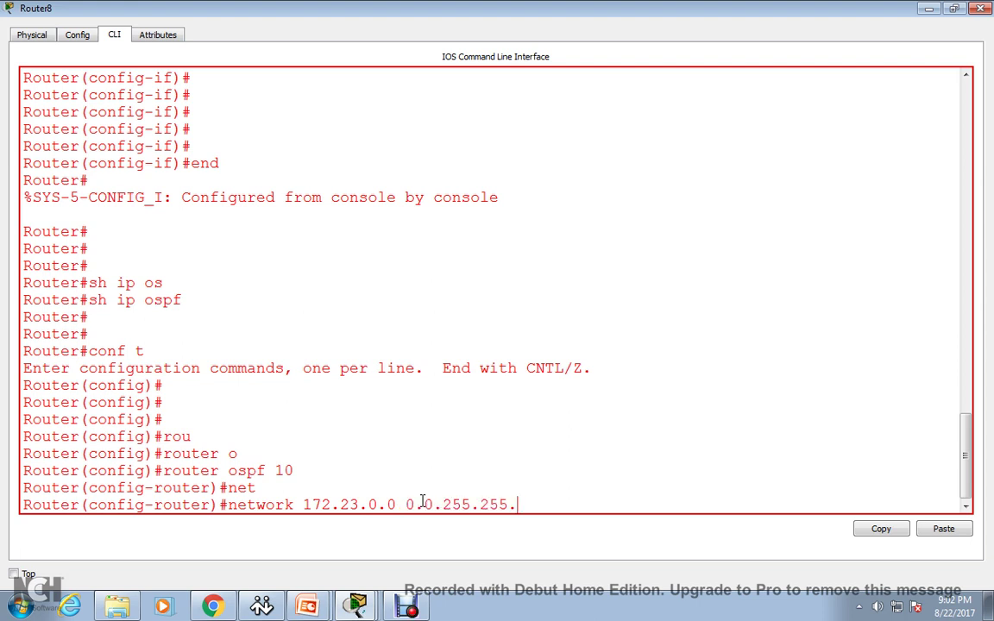
text( ar)
key(Tab)
text(1)
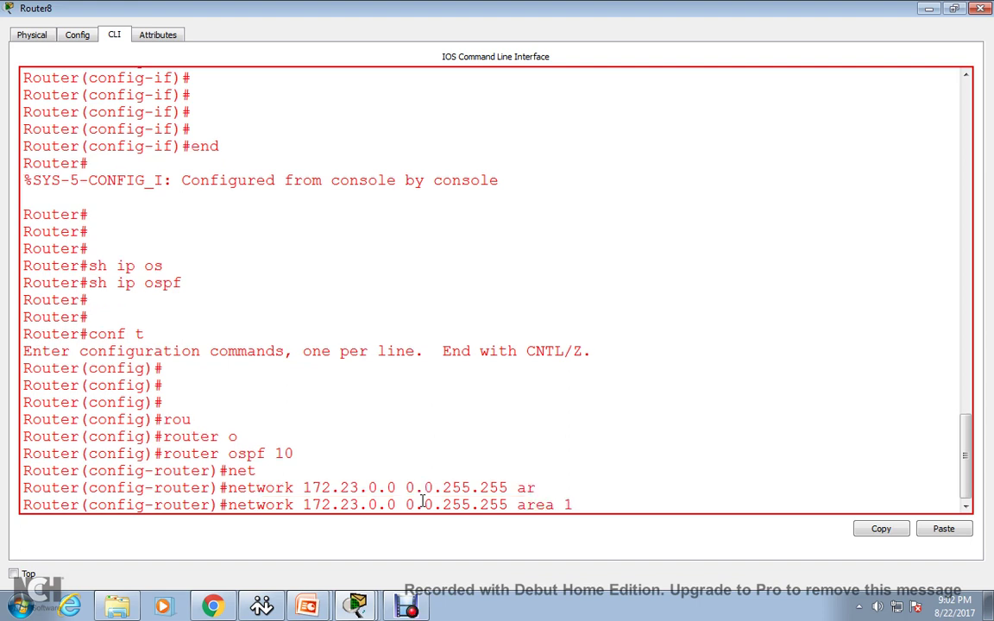
key(Return)
Define area 1 as nssa under Router8's OSPF process 10
text(r(config-router)#a)
key(Tab)
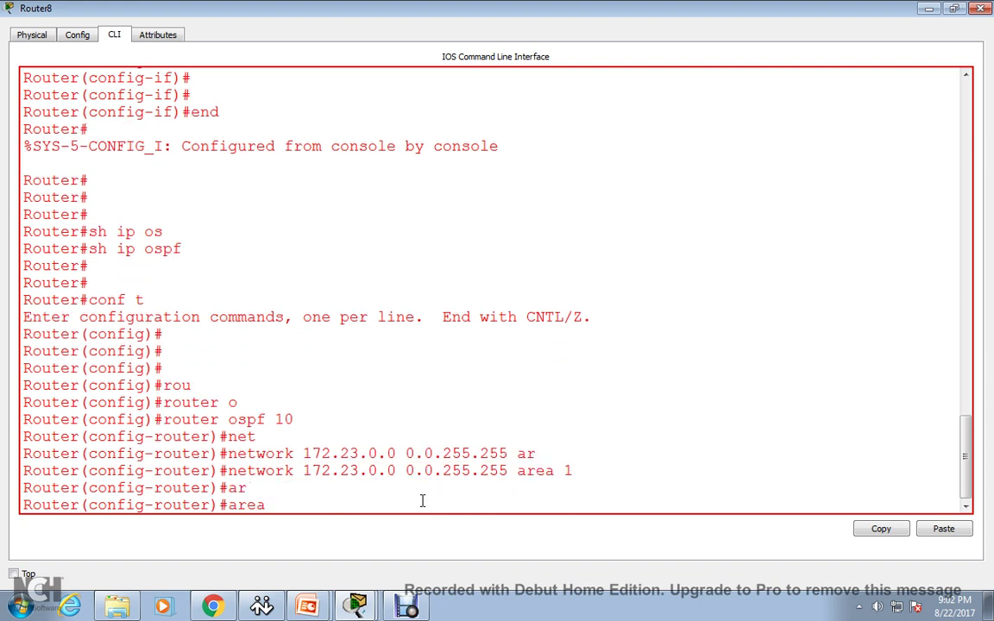
text(1 nss)
key(Tab)
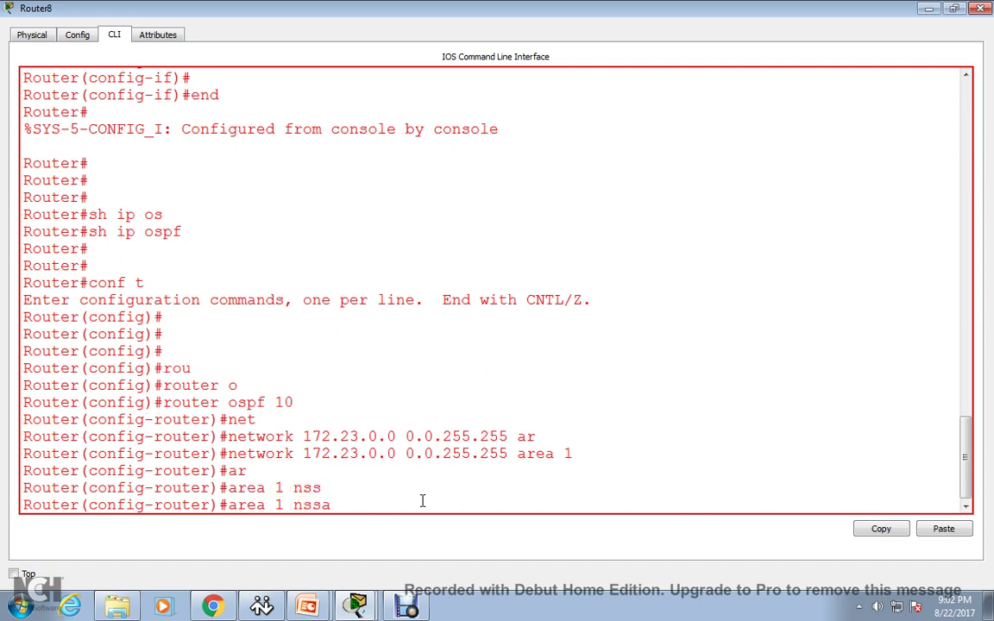
key(Return)
key(Return)
key(Return)
key(Return)
Exit Router8's router and global configuration modes to return to privileged EXEC mode
text(exit)
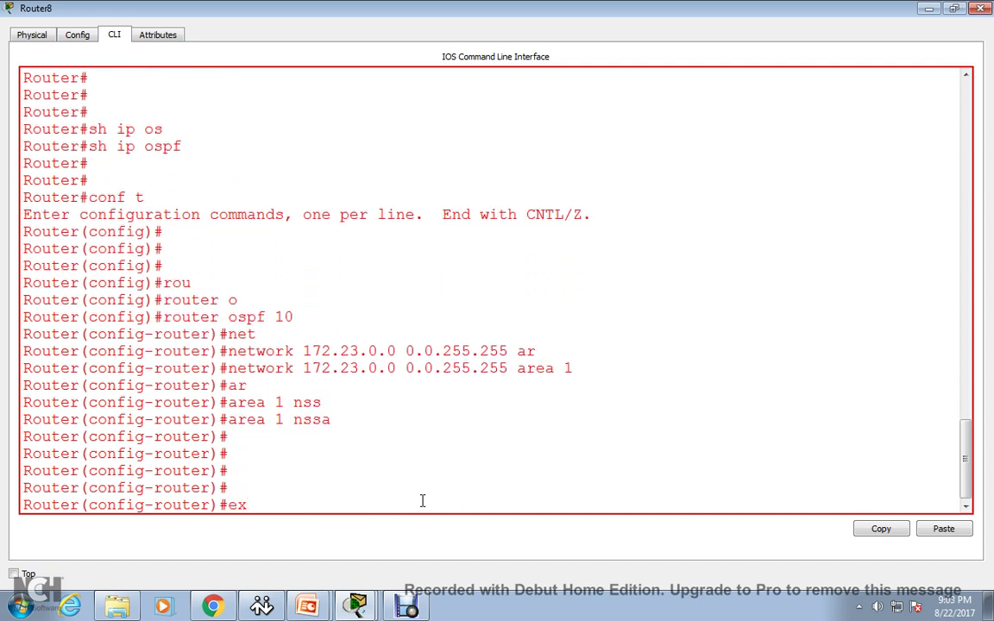
key(Return)
key(Return)
key(Return)
key(Return)
key(Return)
text(exit)
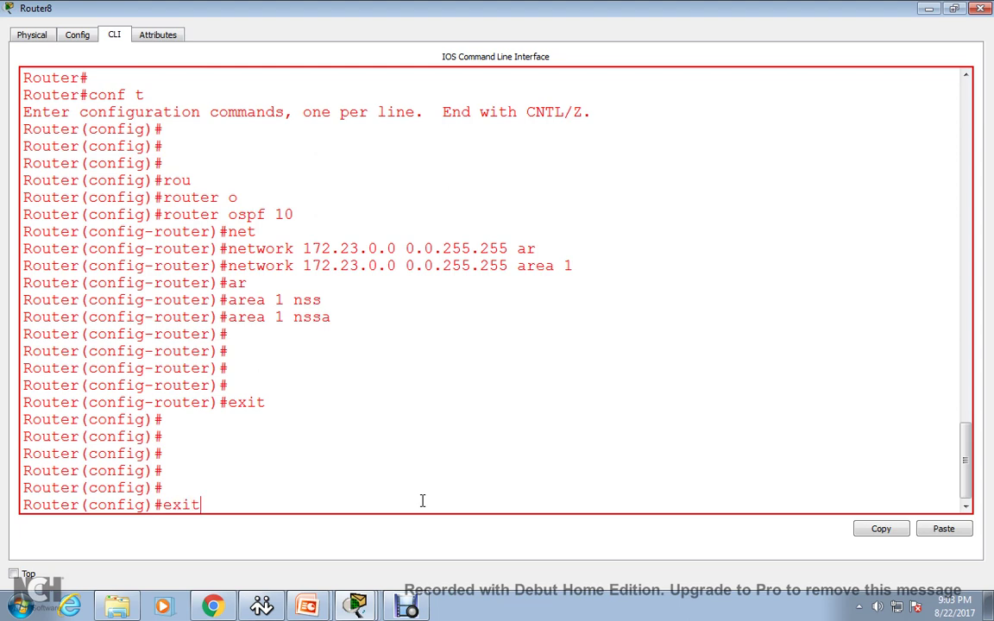
key(Return)
key(Return)
key(Return)
key(Return)
key(Return)
Display Router8's OSPF details with sh ip ospf to check the type of area 1
text(sh ip os)
key(Return)
key(Up)
text(pf)
key(Return)
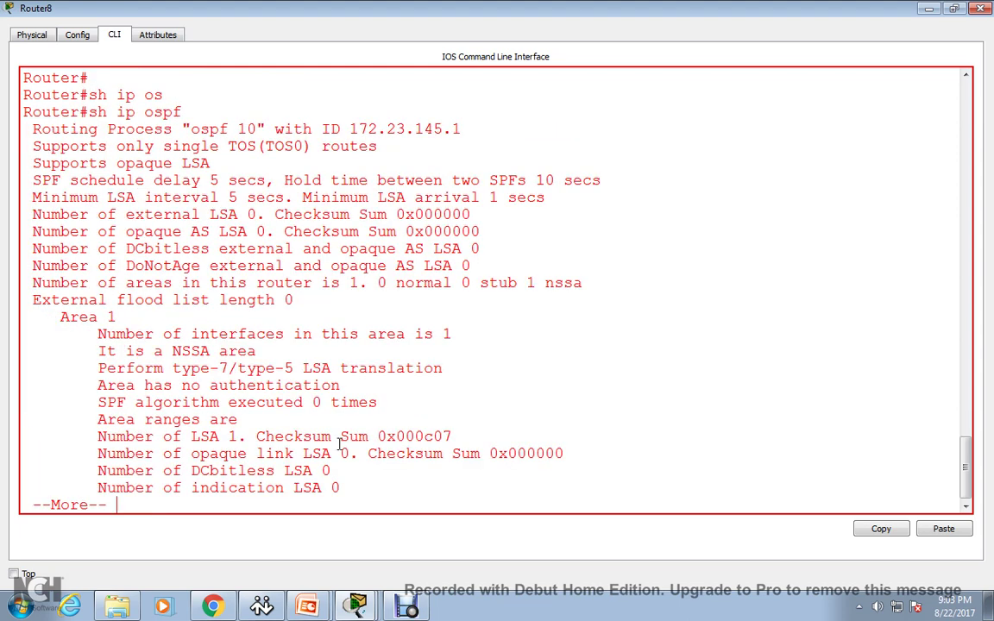
Highlight the line stating area 1's type in Router8's OSPF output, and return to the topology's area labels
drag(101, 351, 256, 350)
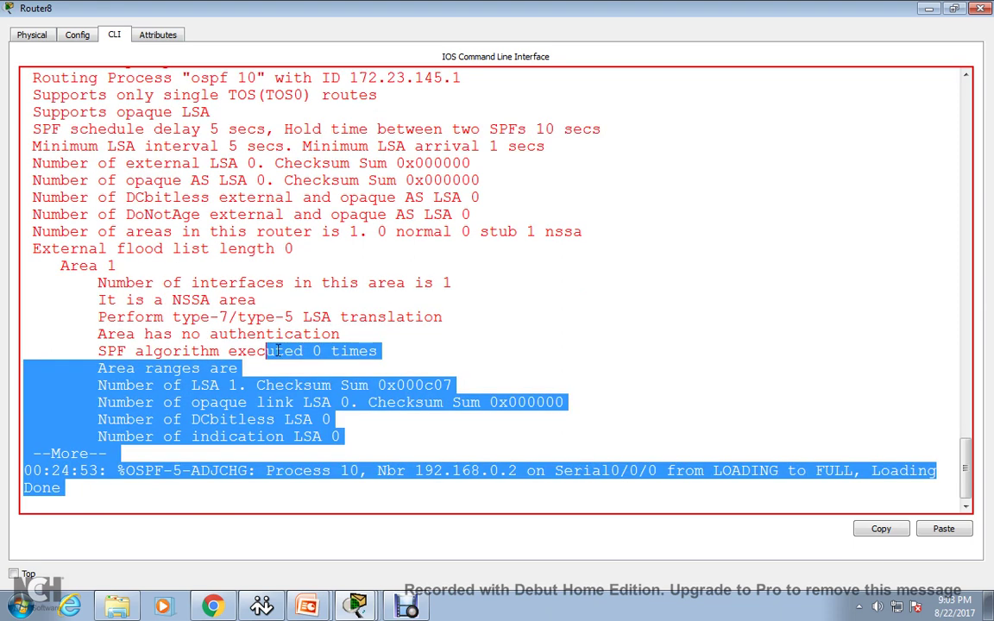
click(283, 350)
drag(257, 299, 97, 299)
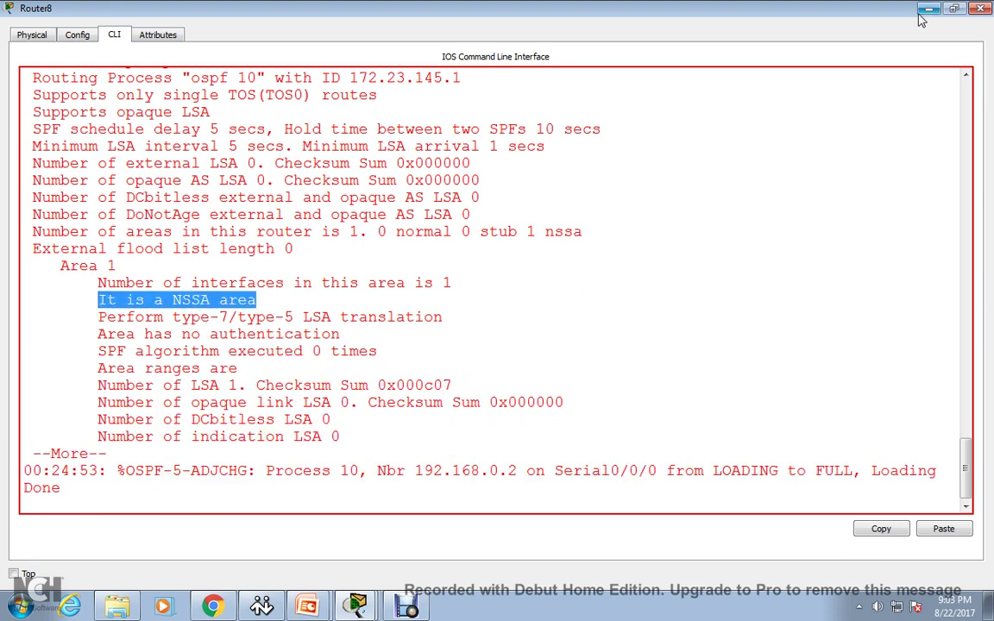
click(980, 8)
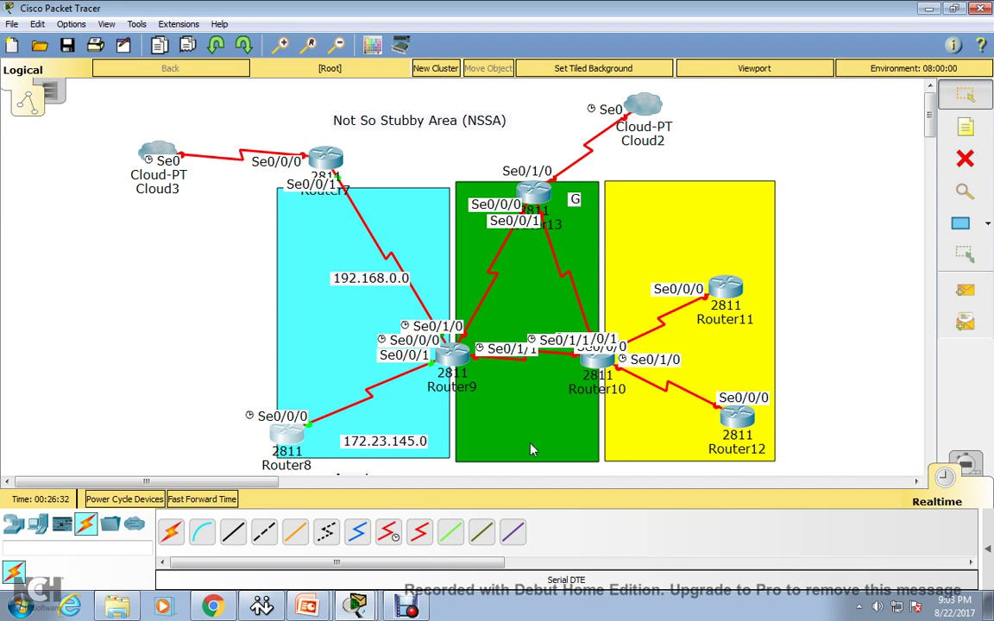
scroll(529, 450, down, 2)
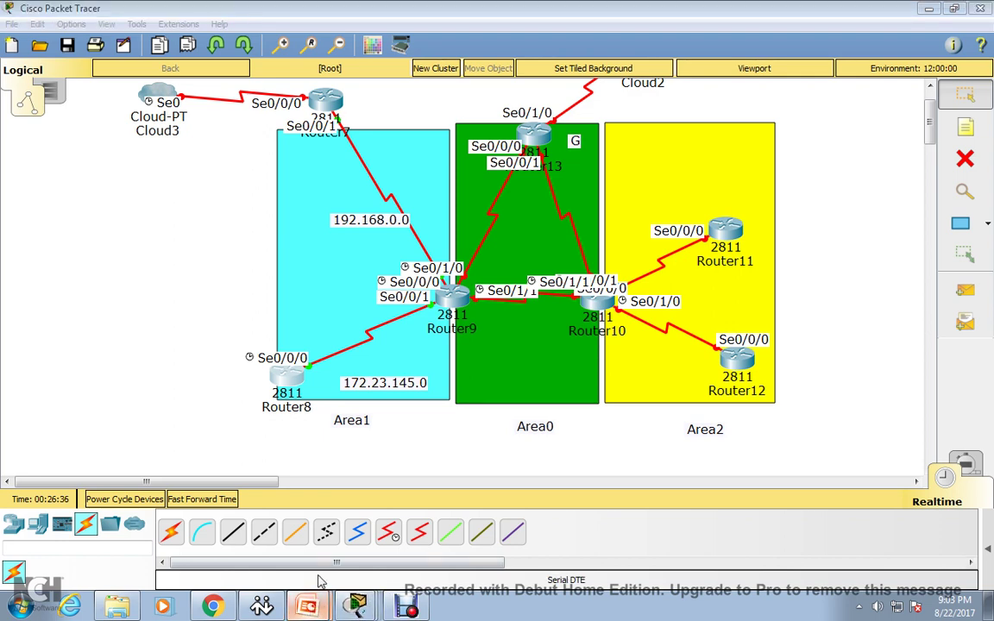
Switch to the PowerPoint slide show, advance to the closing slide, and ink an underline below THANKS FOR and a check mark beside PLEASE
key(alt+Tab)
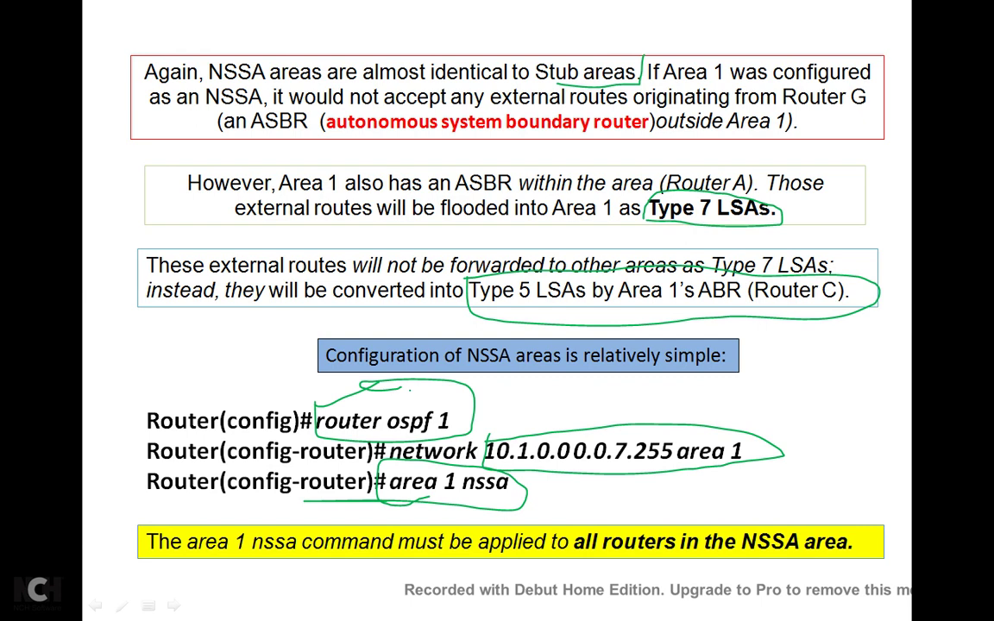
key(Right)
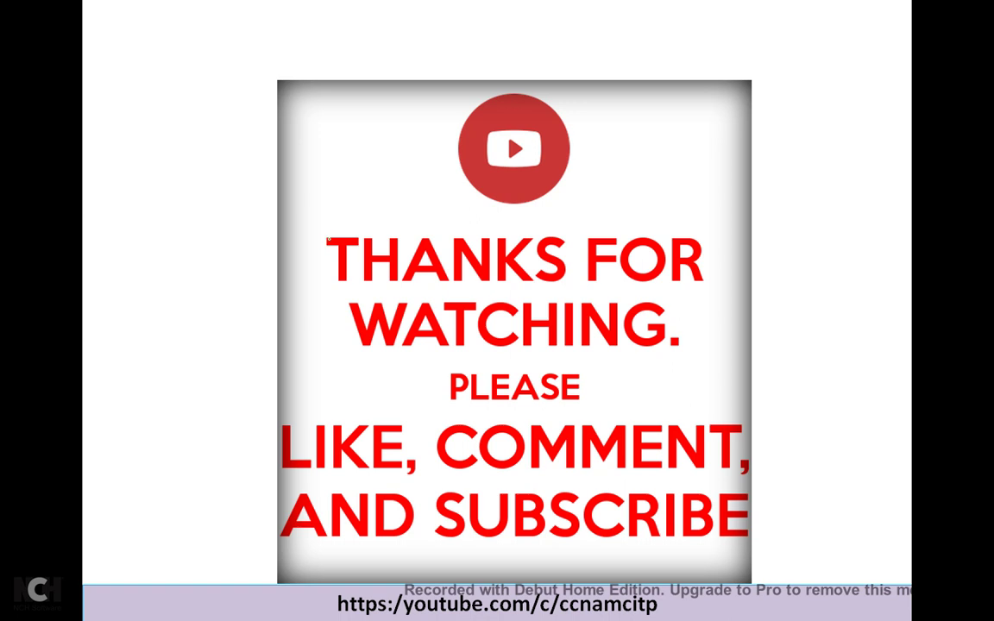
mouse_move(324, 225)
mouse_down()
mouse_move(318, 259)
mouse_move(415, 291)
mouse_move(606, 295)
mouse_up()
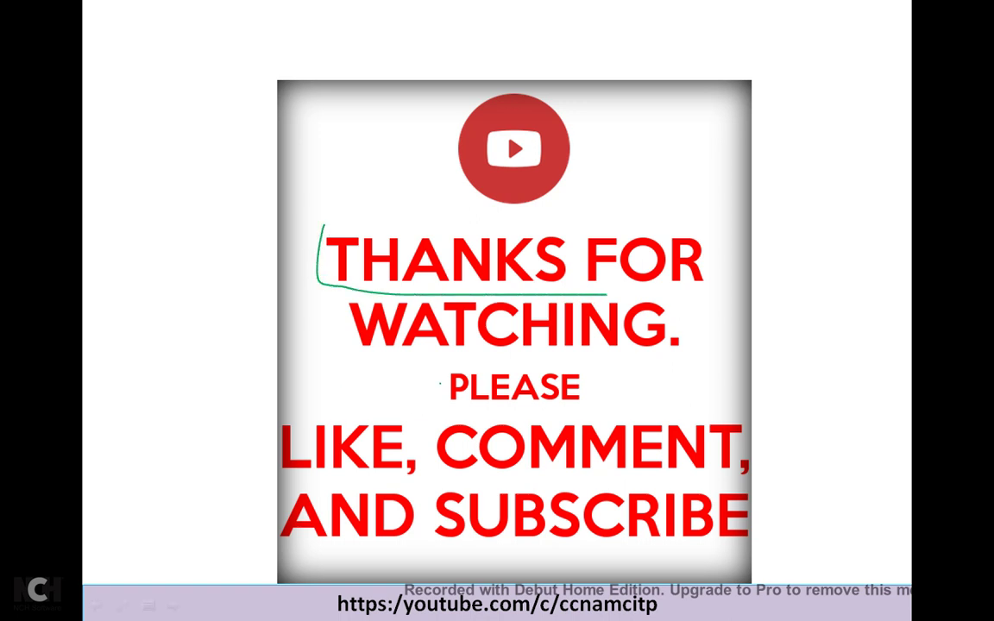
drag(317, 399, 385, 383)
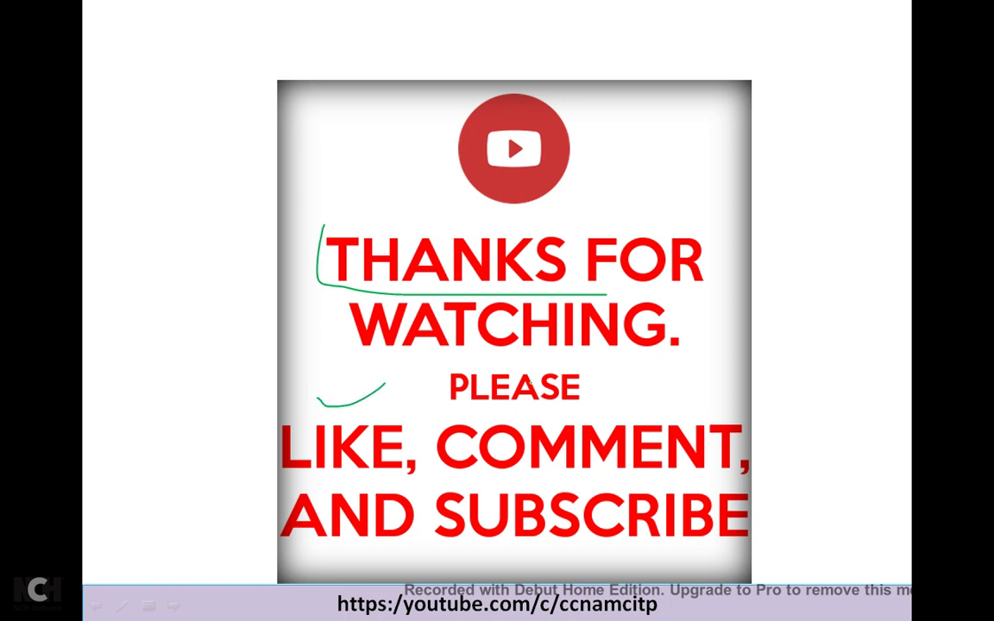